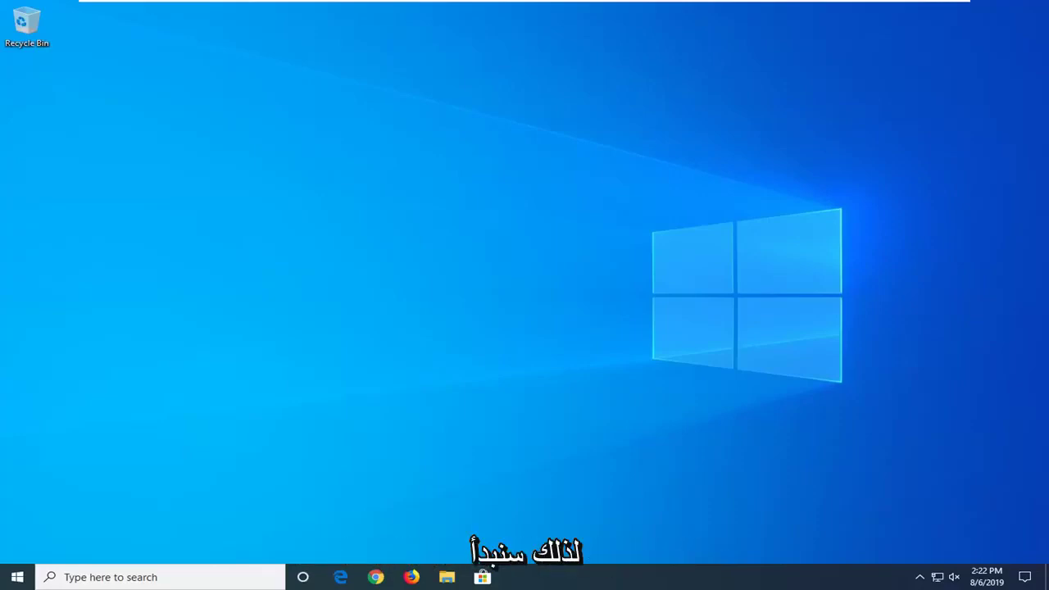
# Search Windows for 'group policy' and launch the Edit group policy result
pyautogui.click(16, 577)
pyautogui.write('group')
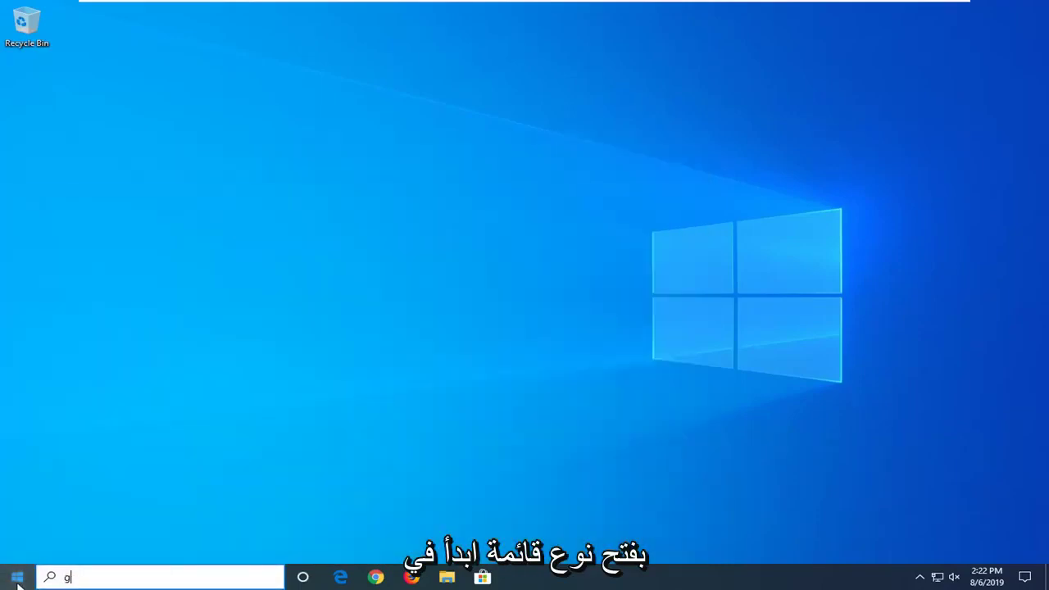
pyautogui.write(' policy')
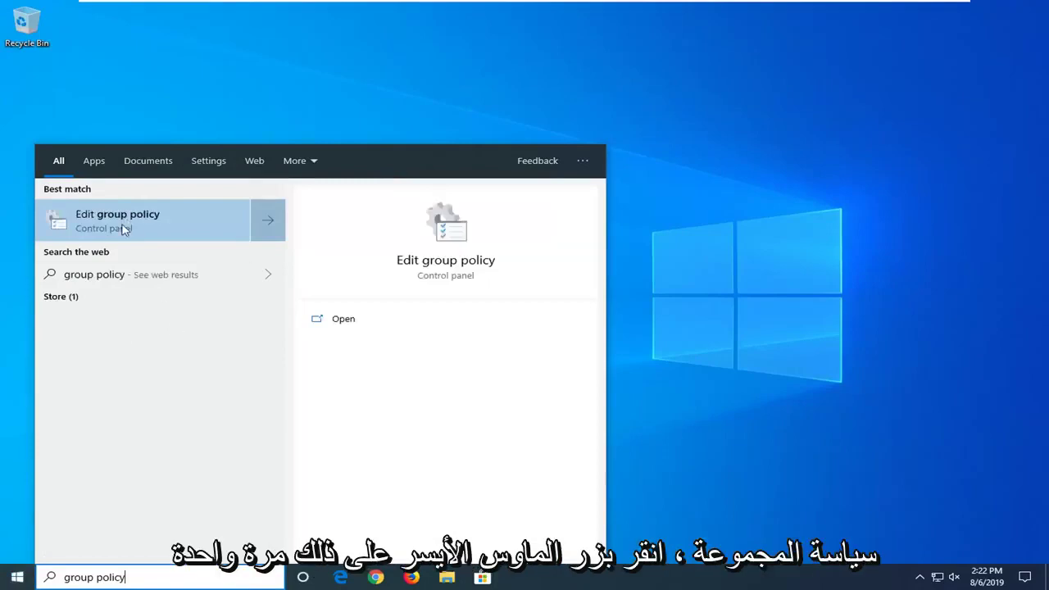
pyautogui.click(123, 226)
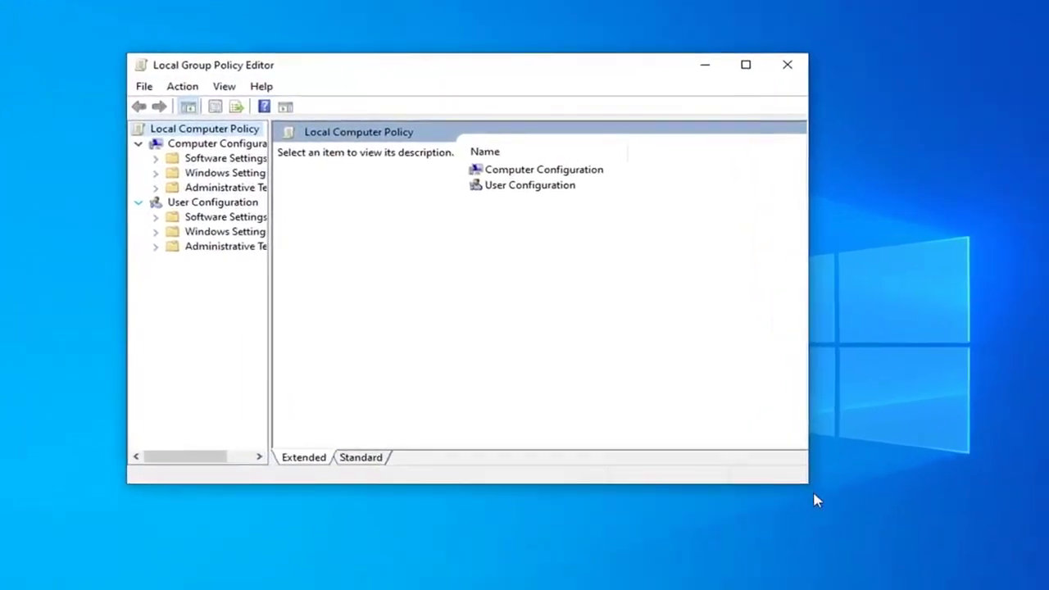
# Enlarge the editor, widen the tree, and expand Computer Configuration > Administrative Templates > Windows Components
pyautogui.moveTo(807, 485); pyautogui.dragTo(939, 546)
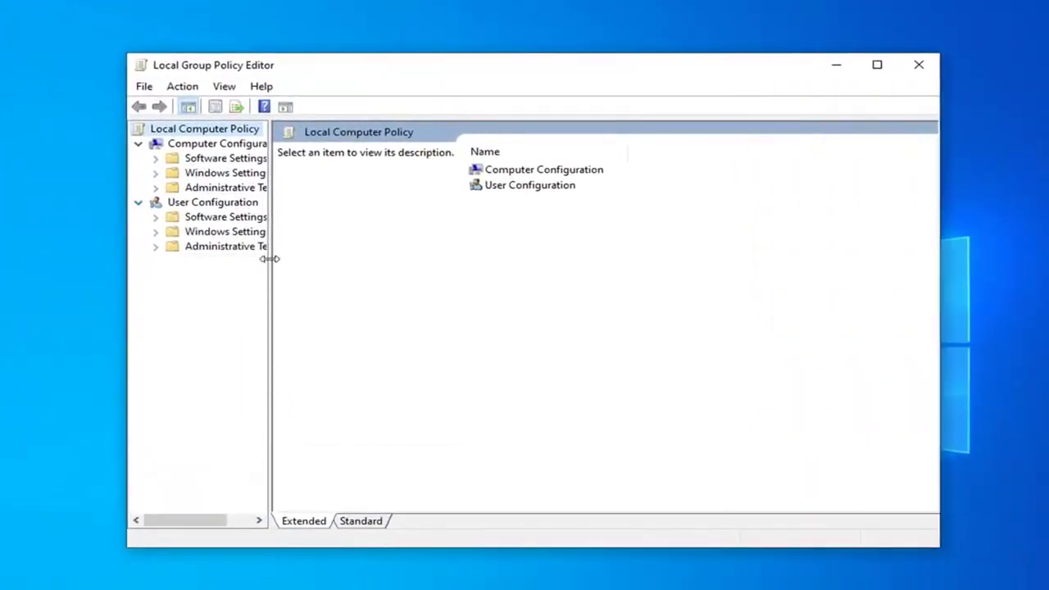
pyautogui.moveTo(270, 258); pyautogui.dragTo(351, 265)
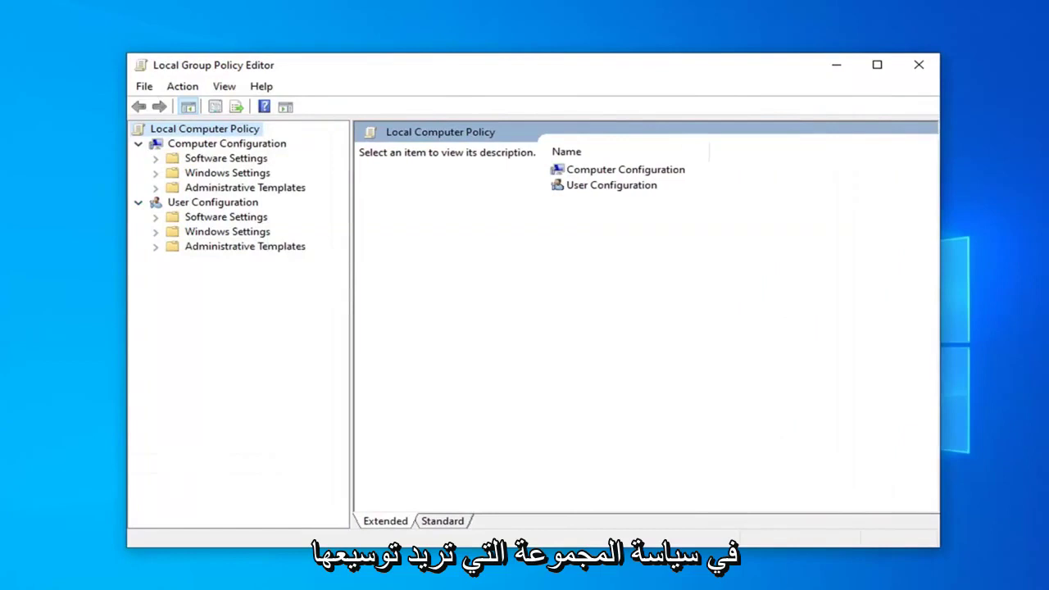
pyautogui.click(215, 146)
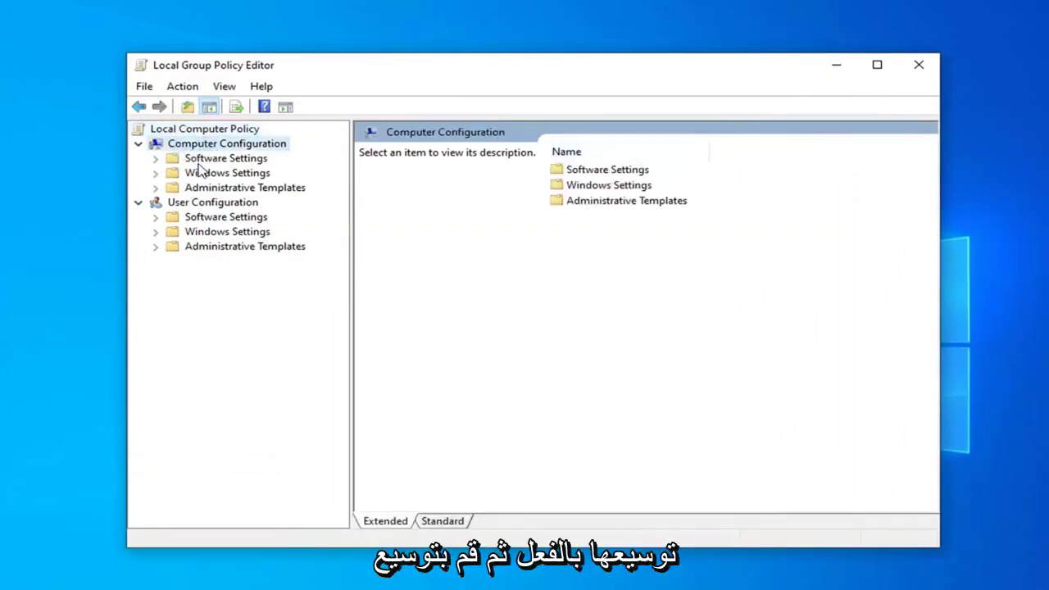
pyautogui.click(200, 190)
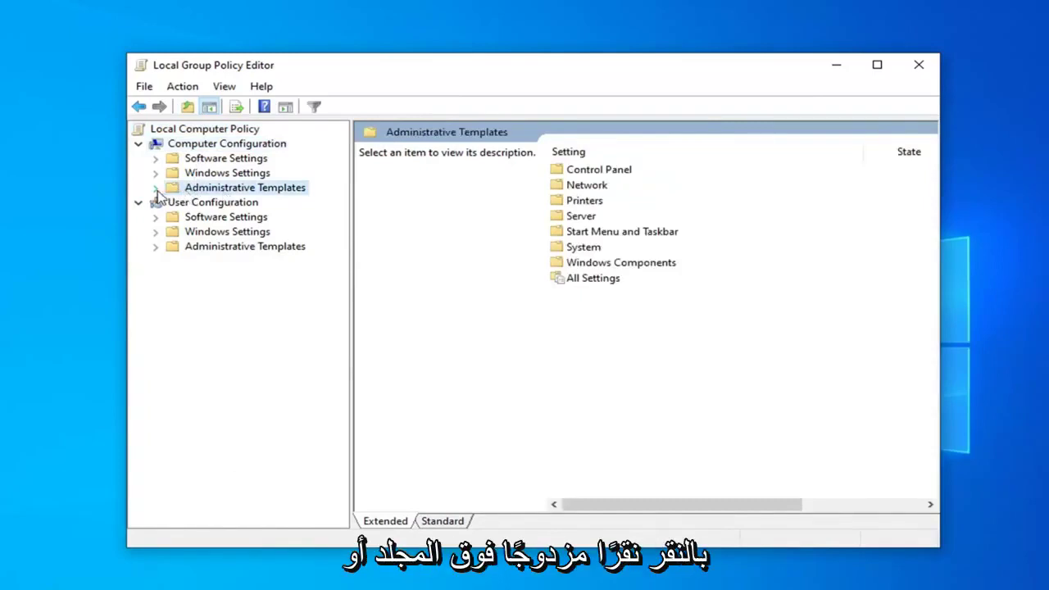
pyautogui.click(155, 189)
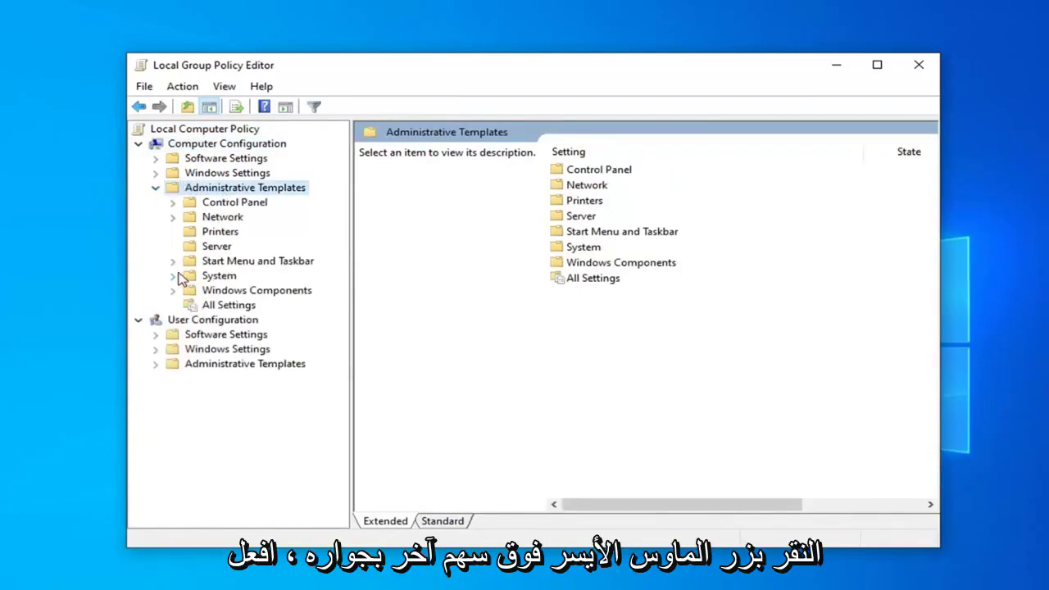
pyautogui.click(236, 291)
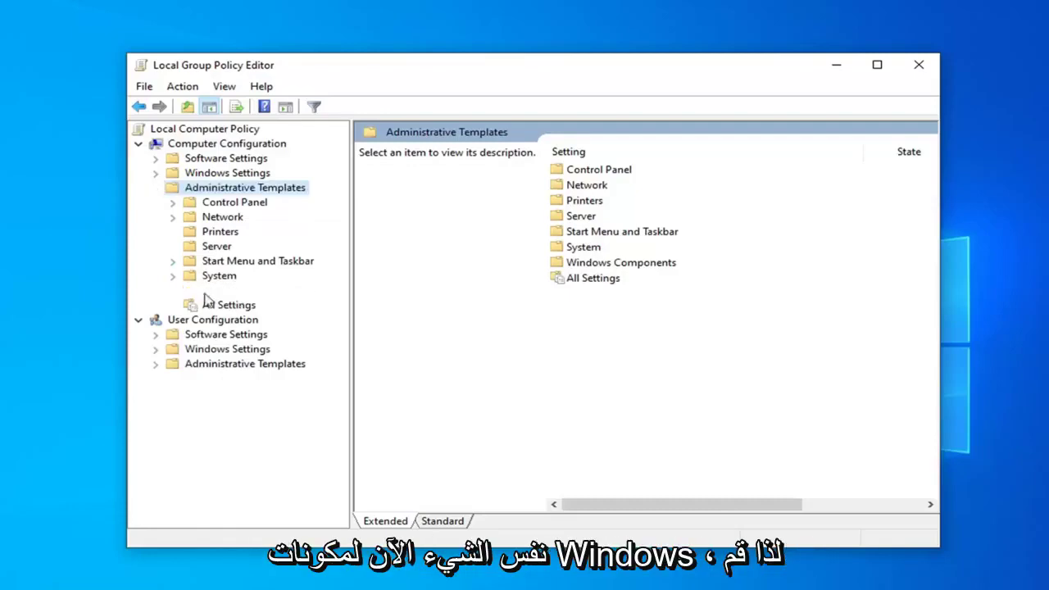
pyautogui.click(174, 292)
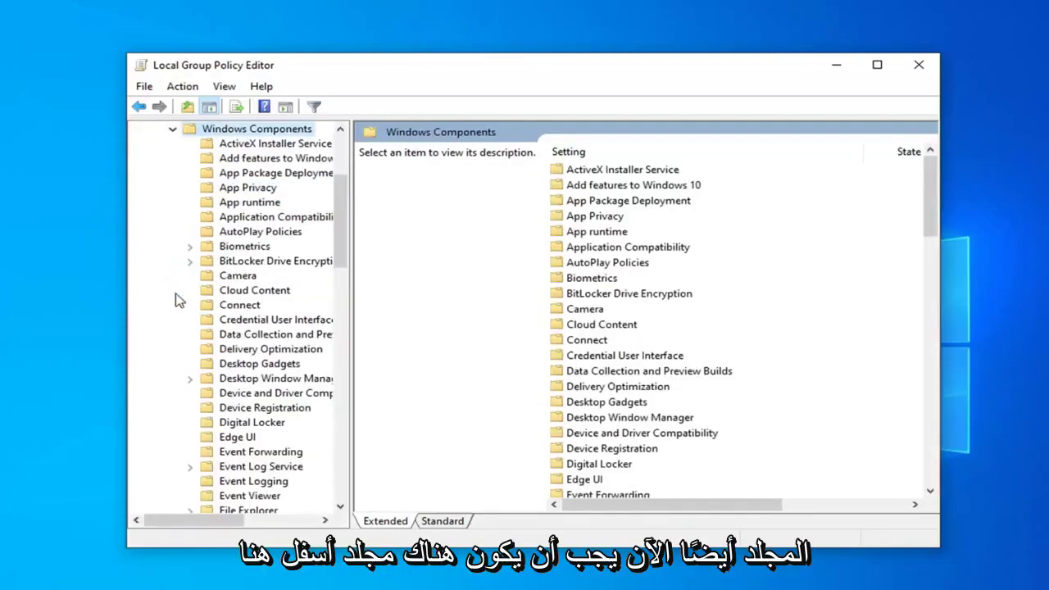
# Open the Store policies and select 'Turn off the Store application' to read its description
pyautogui.scroll(-5, 233, 295)
pyautogui.scroll(-7, 234, 294)
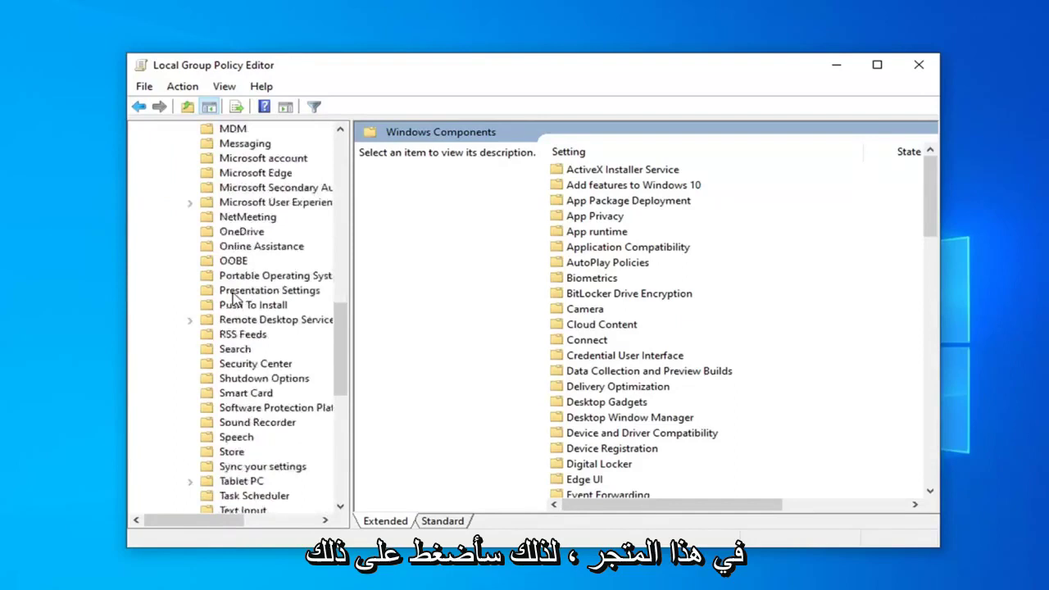
pyautogui.scroll(-1, 236, 352)
pyautogui.click(221, 411)
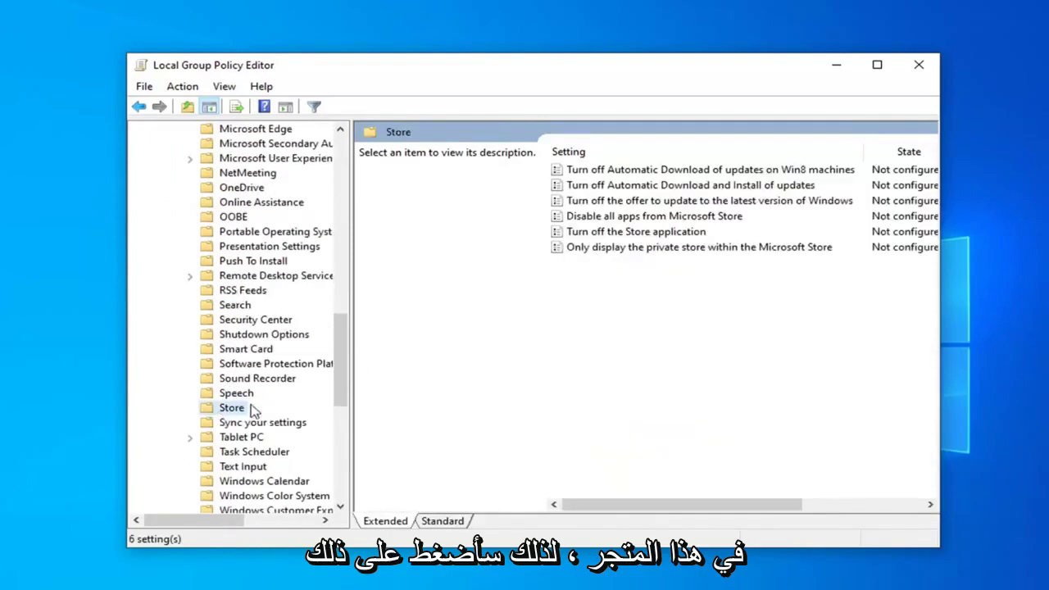
pyautogui.click(586, 233)
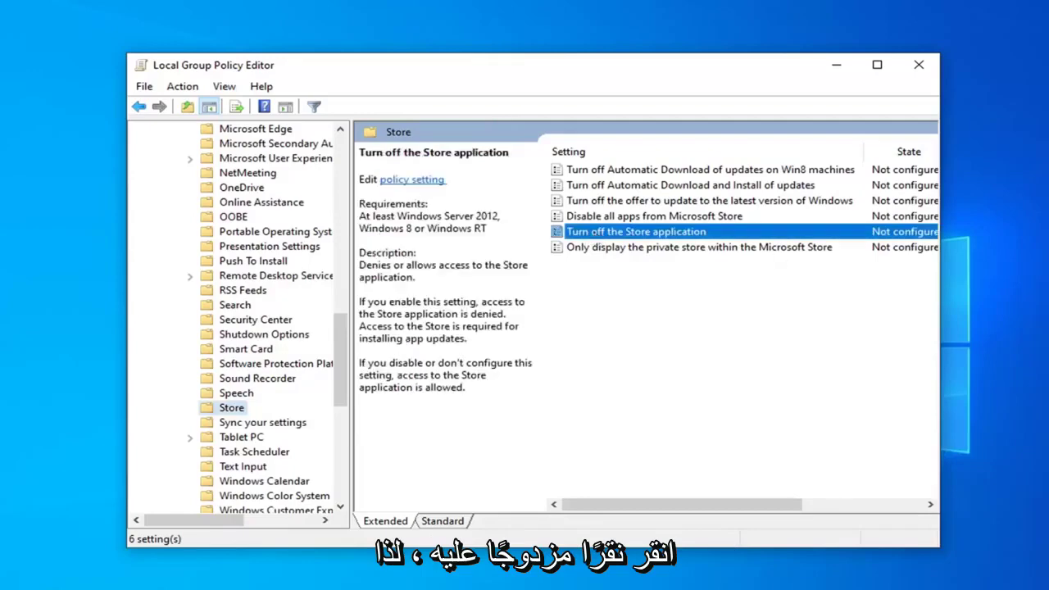
# Set 'Turn off the Store application' to Enabled and apply it
pyautogui.doubleClick(586, 231)
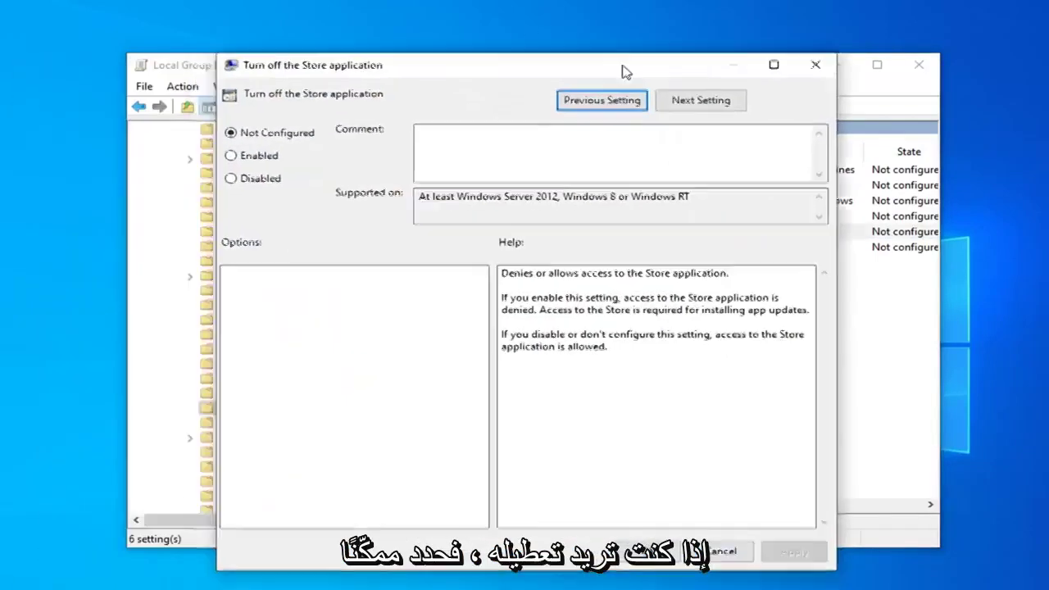
pyautogui.moveTo(432, 79); pyautogui.dragTo(645, 51)
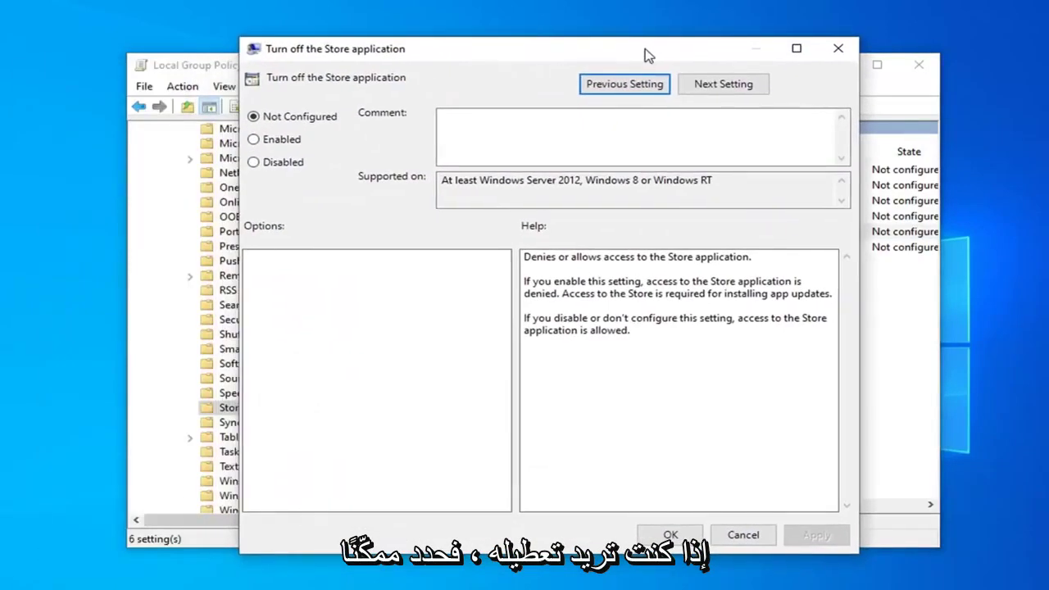
pyautogui.click(291, 143)
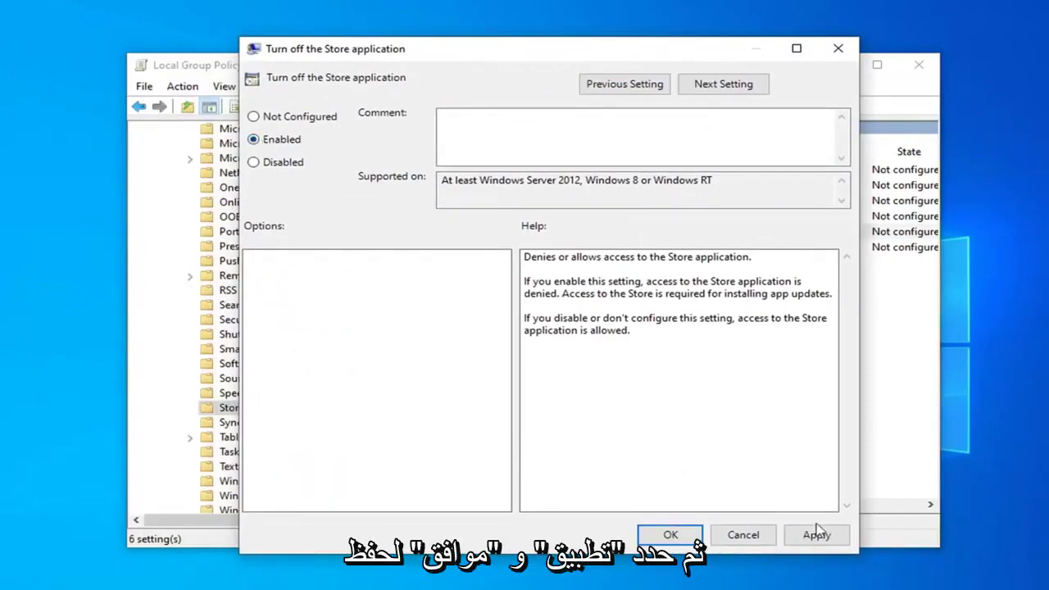
pyautogui.click(816, 536)
pyautogui.click(680, 537)
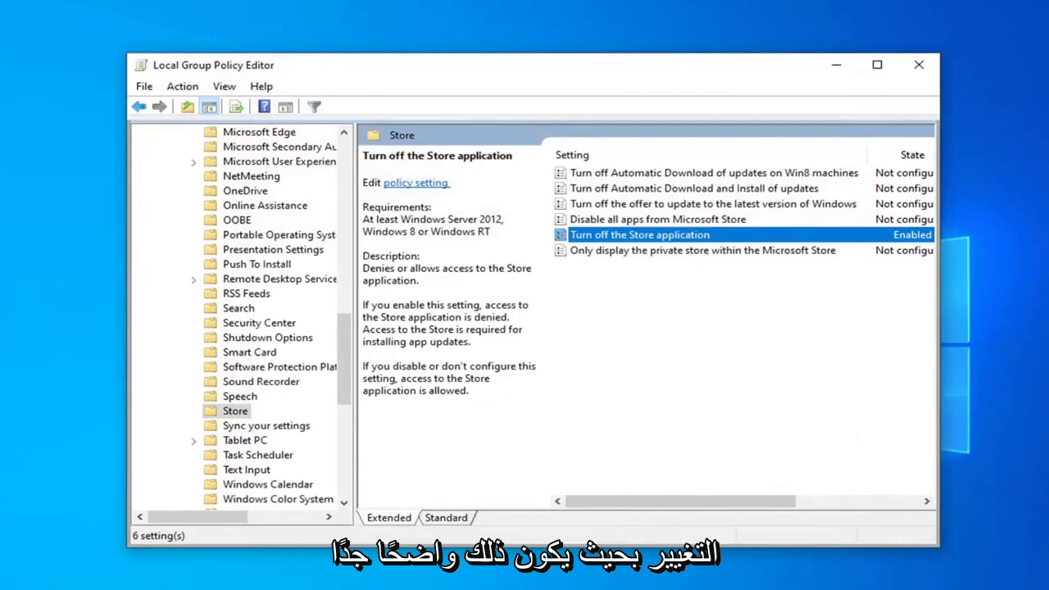
# Close Group Policy Editor, then run regedit as administrator and approve the UAC prompt
pyautogui.click(919, 74)
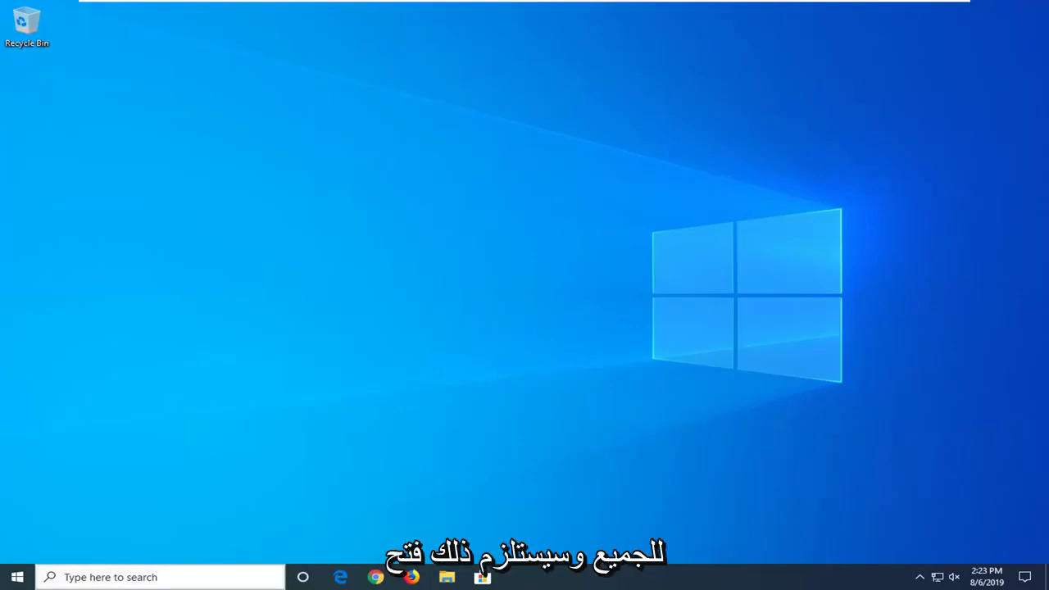
pyautogui.click(17, 578)
pyautogui.write('regedi')
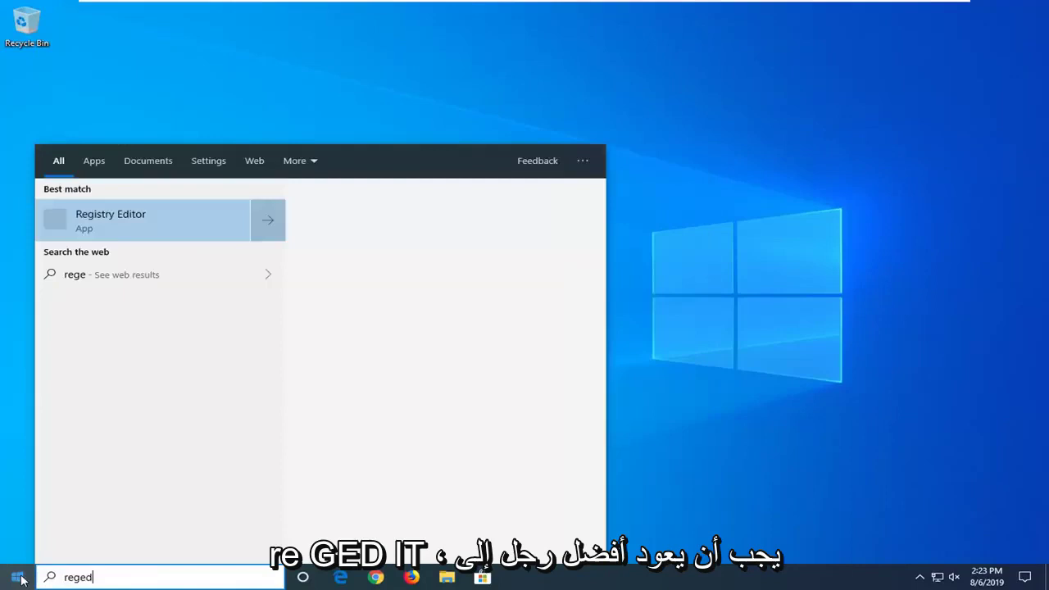
pyautogui.write('t')
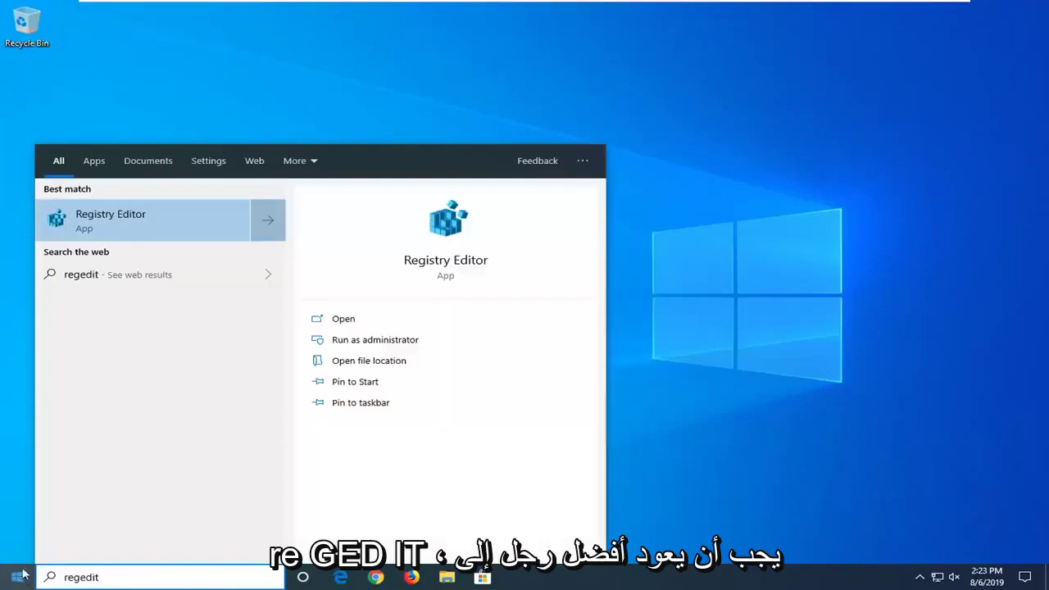
pyautogui.rightClick(114, 222)
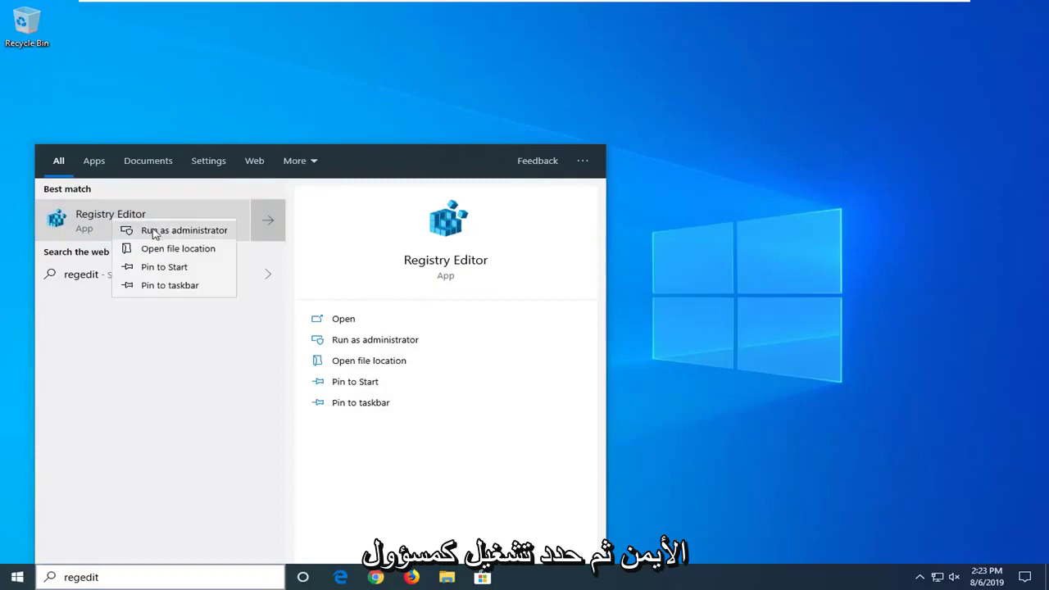
pyautogui.click(153, 232)
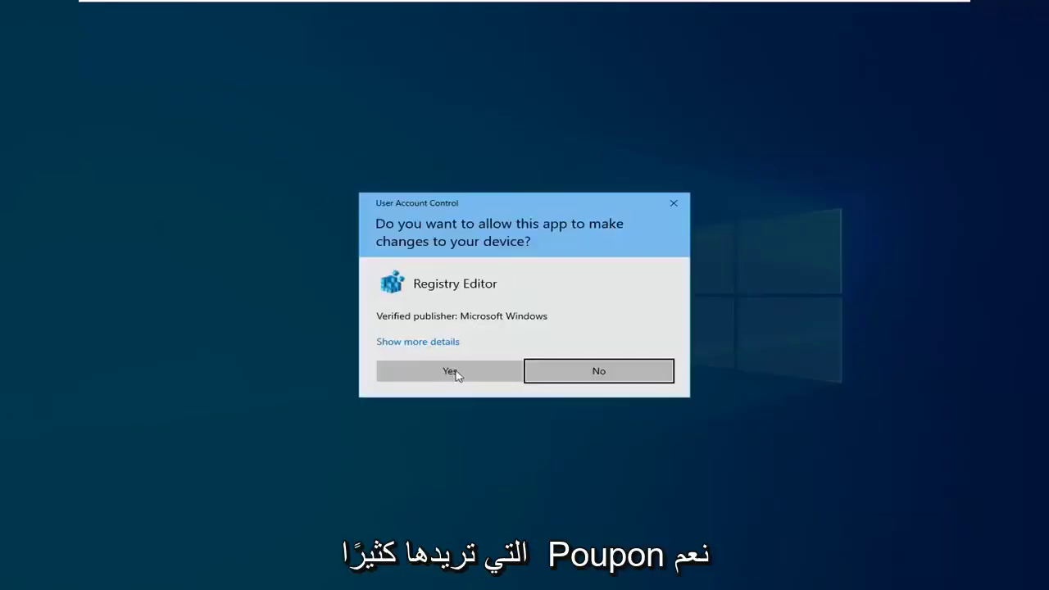
pyautogui.click(452, 371)
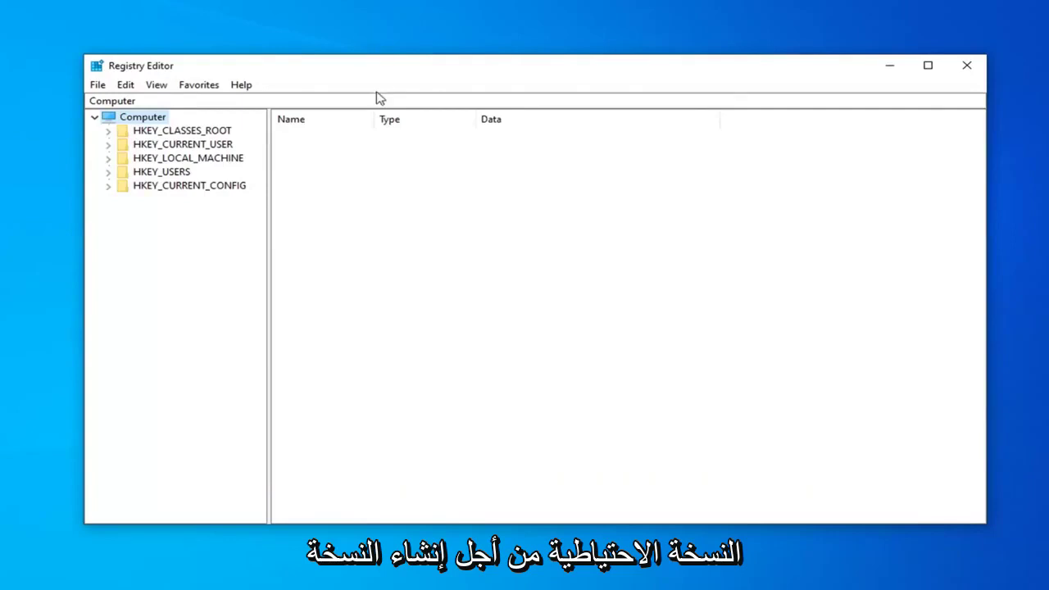
# Open the registry export dialog and cancel it without saving a backup
pyautogui.click(98, 85)
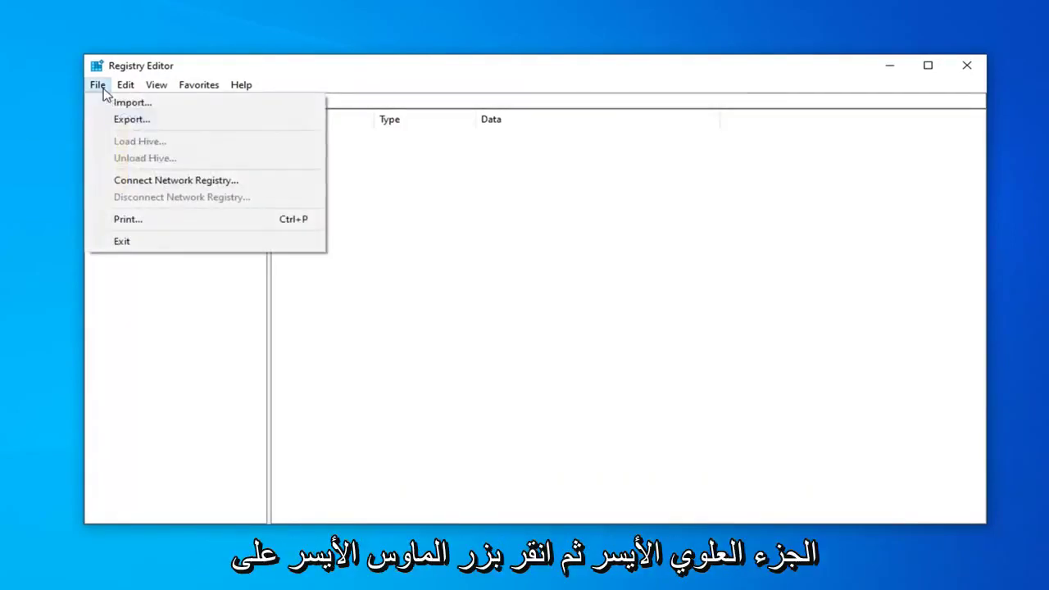
pyautogui.click(123, 120)
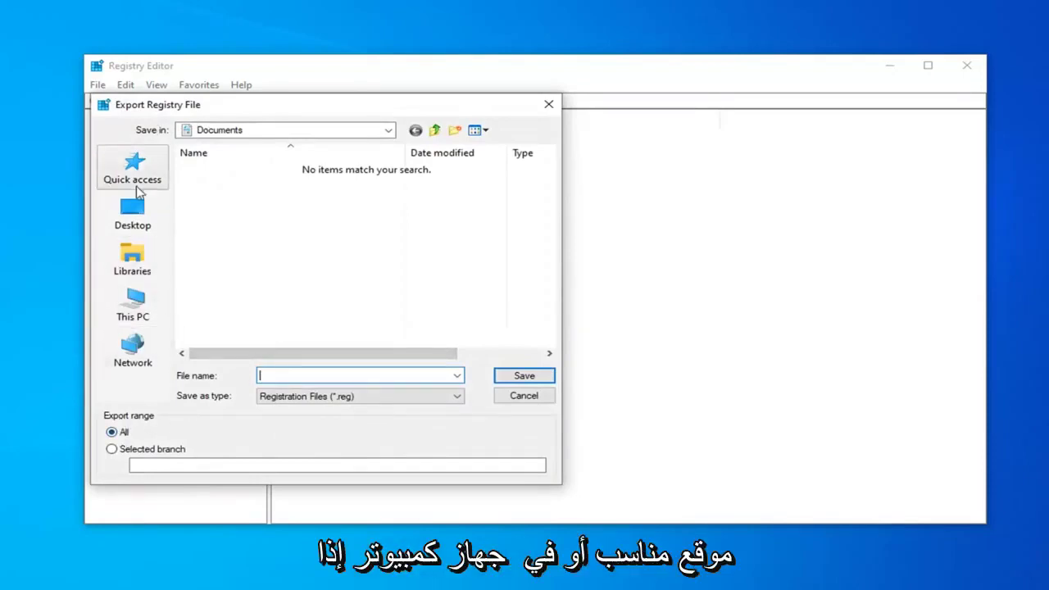
pyautogui.click(524, 396)
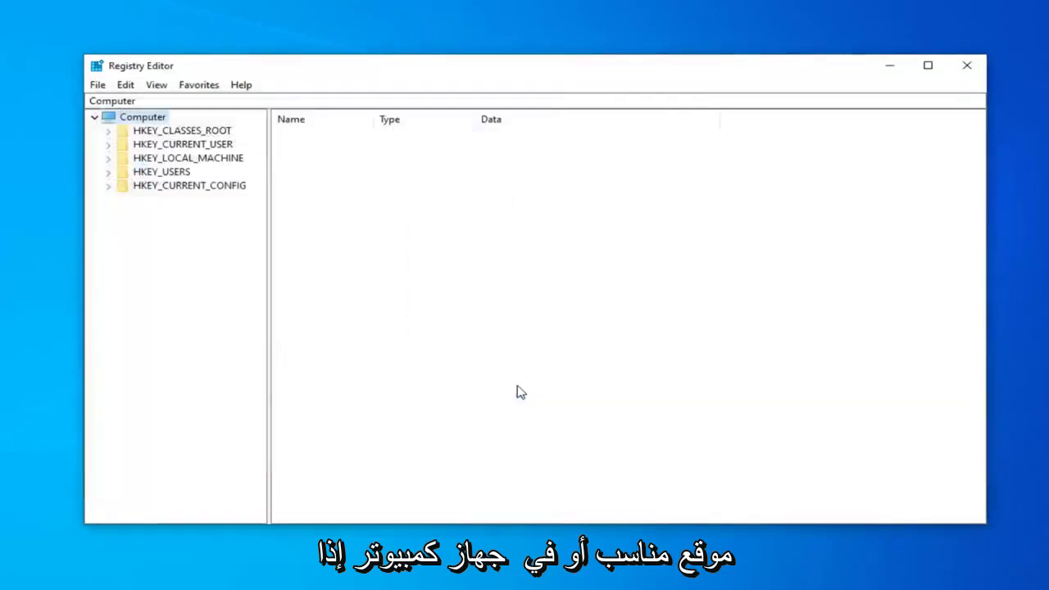
# Open the Import Registry File dialog, browse to Desktop, and cancel without importing
pyautogui.click(95, 86)
pyautogui.click(118, 103)
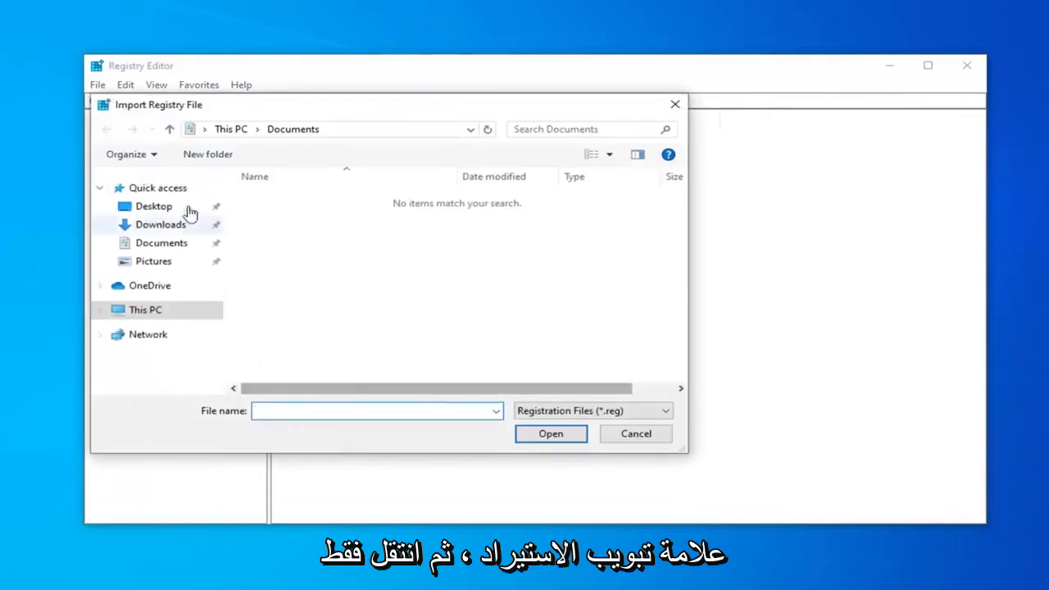
pyautogui.click(150, 206)
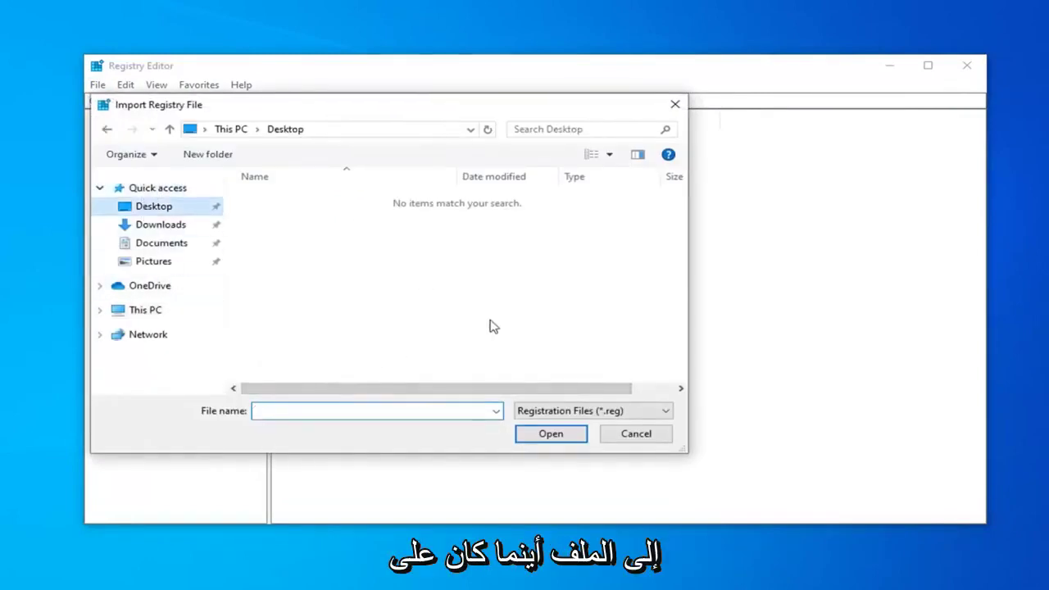
pyautogui.click(647, 435)
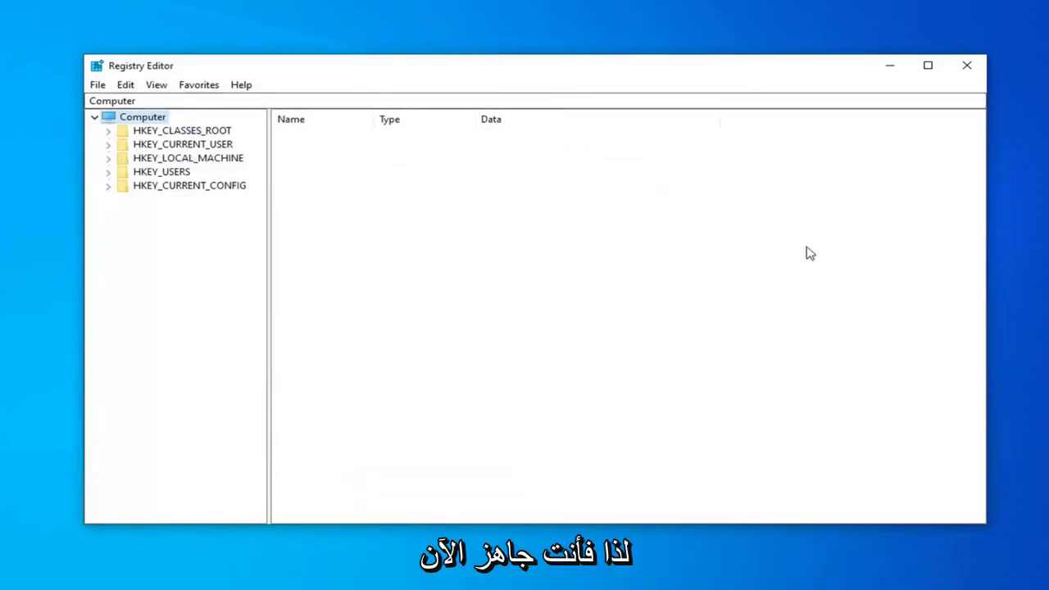
# Navigate to HKEY_LOCAL_MACHINE\SOFTWARE\Policies\Microsoft\WindowsStore and widen the Name column
pyautogui.click(199, 163)
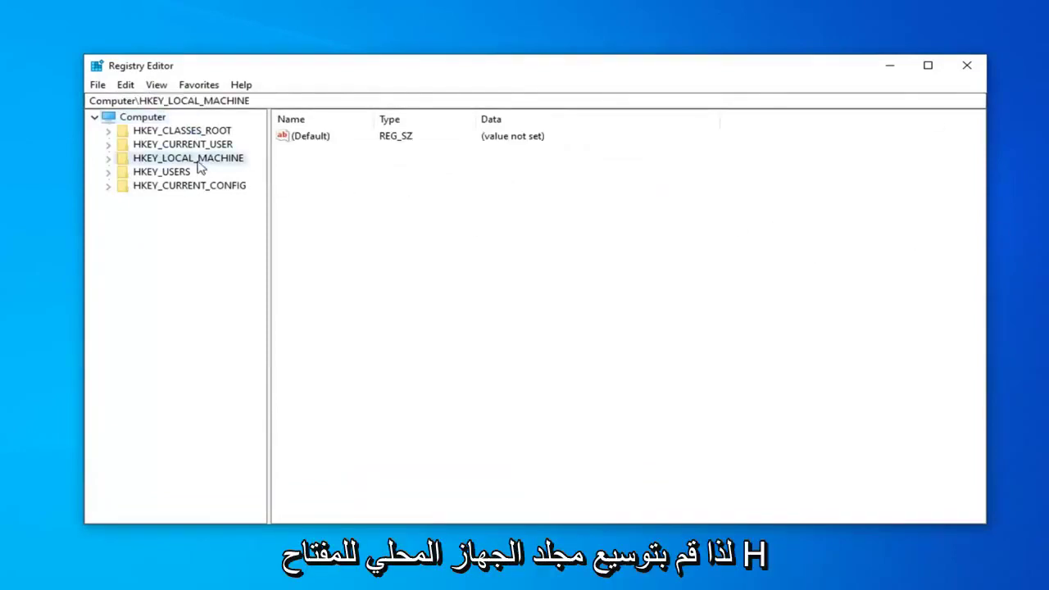
pyautogui.click(107, 158)
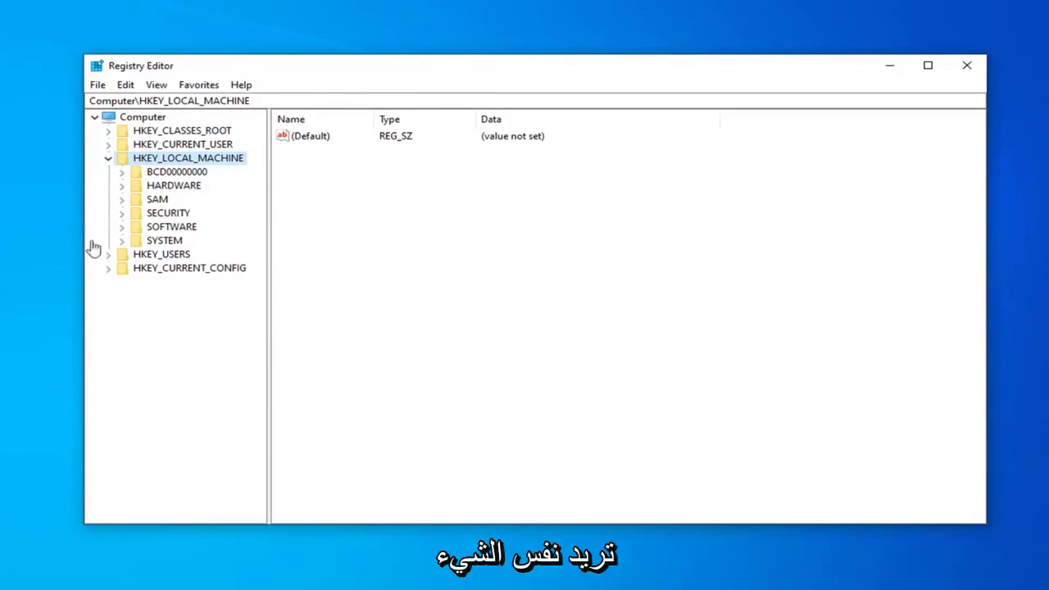
pyautogui.click(121, 227)
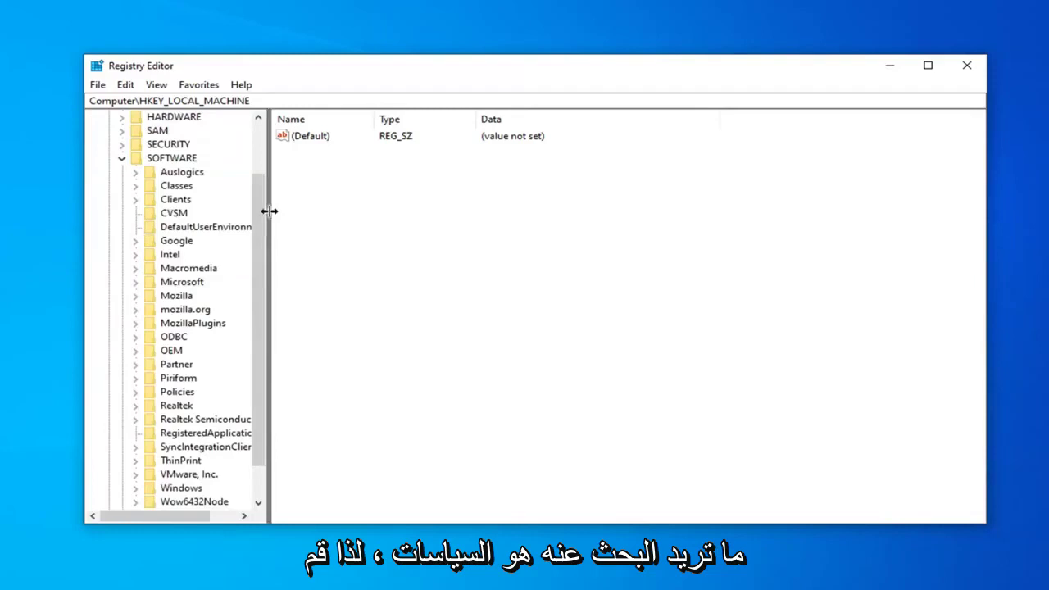
pyautogui.moveTo(269, 210); pyautogui.dragTo(363, 211)
pyautogui.click(188, 391)
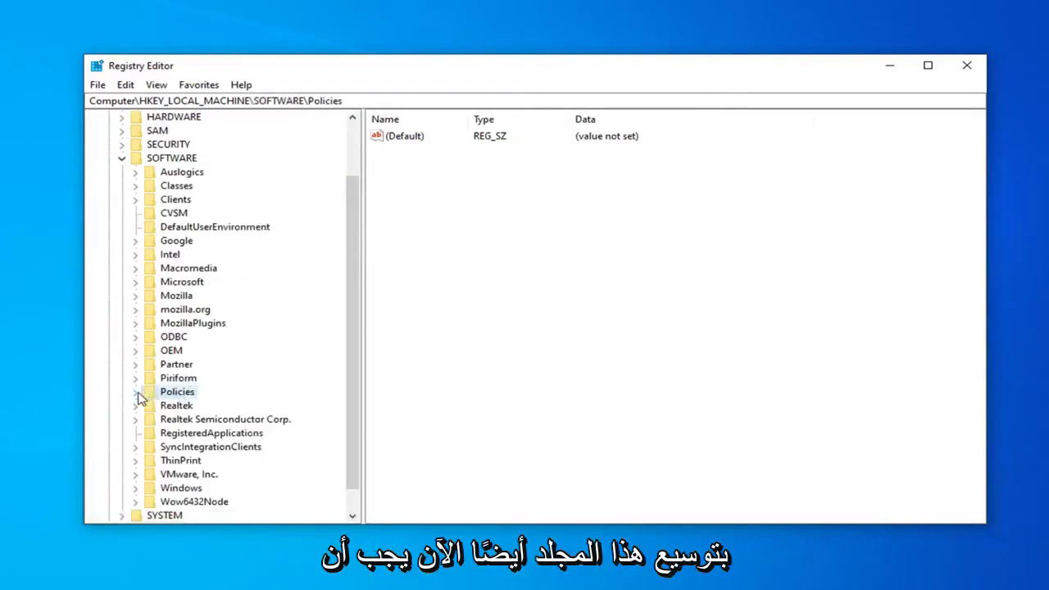
pyautogui.click(136, 392)
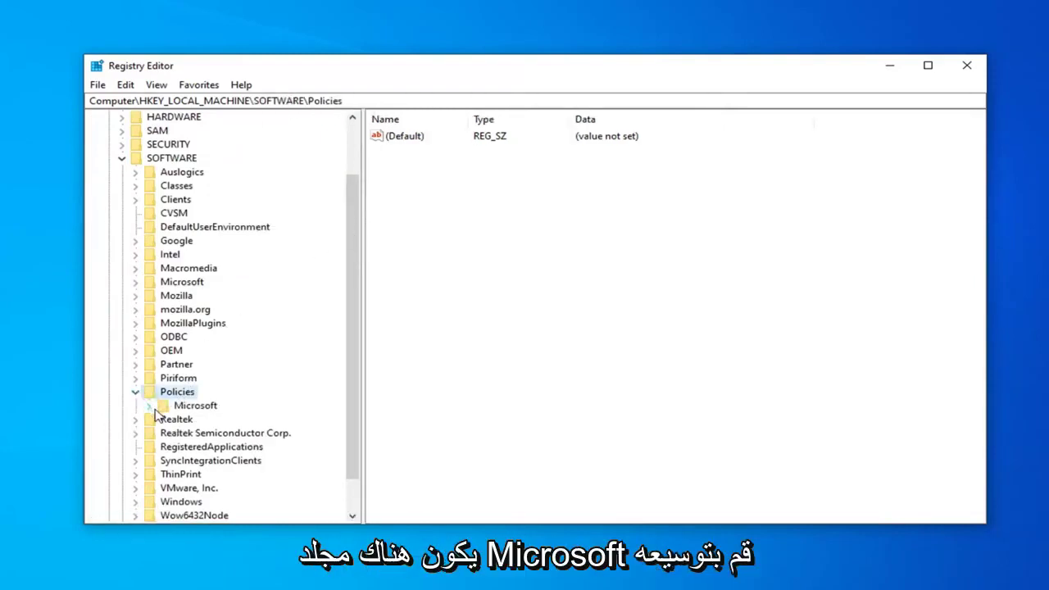
pyautogui.click(149, 405)
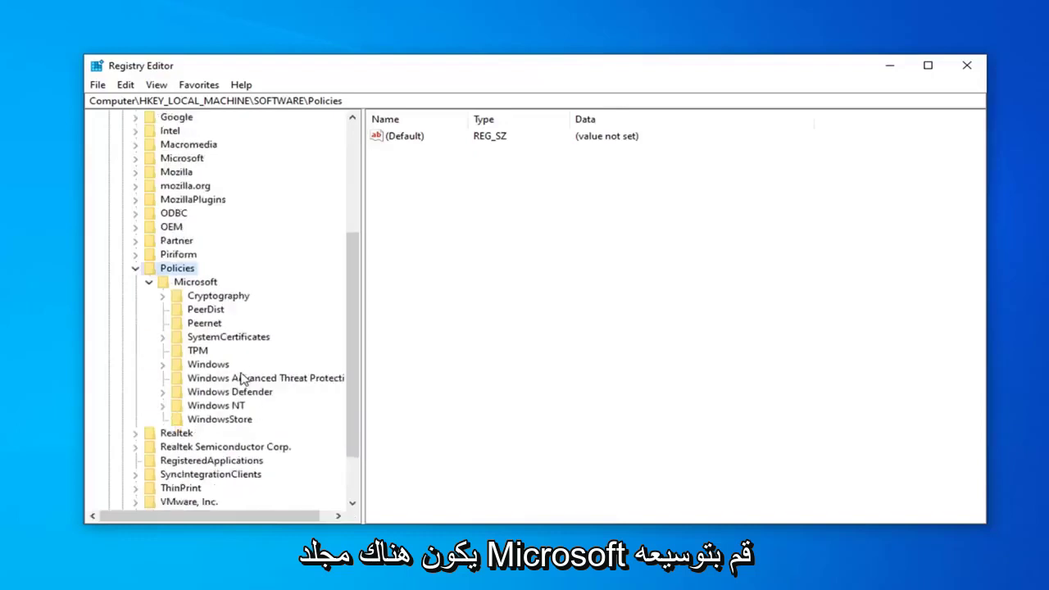
pyautogui.click(217, 422)
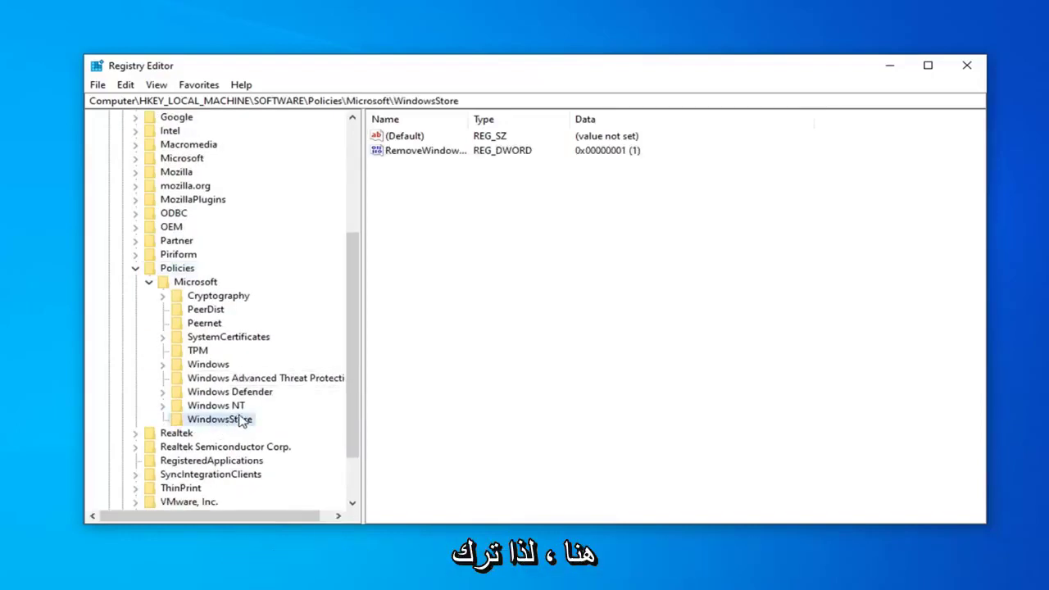
pyautogui.moveTo(469, 118); pyautogui.dragTo(542, 121)
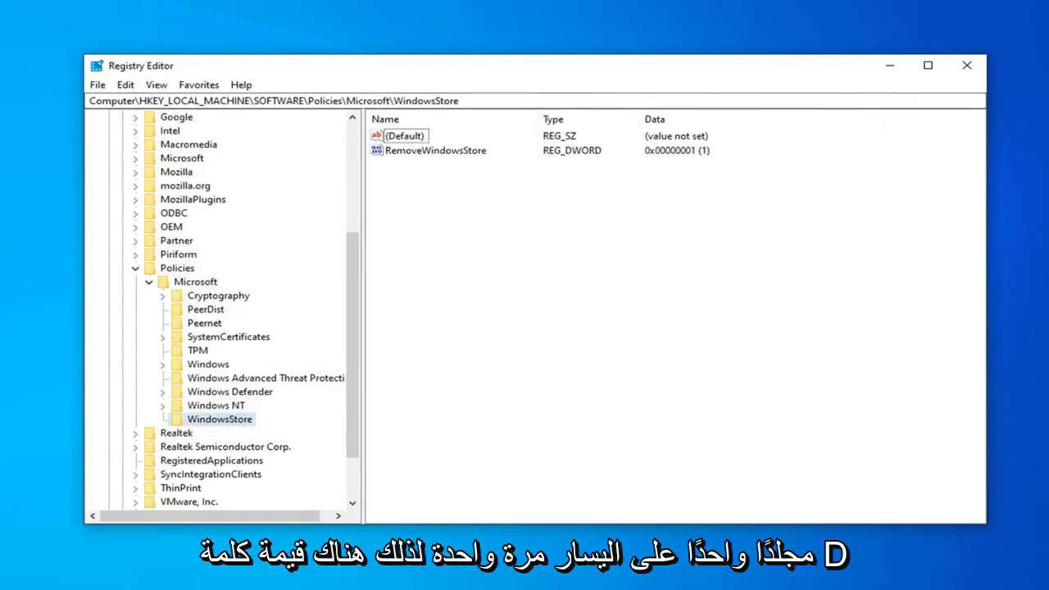
# Delete the RemoveWindowsStore value from the WindowsStore key, confirming the deletion
pyautogui.click(422, 156)
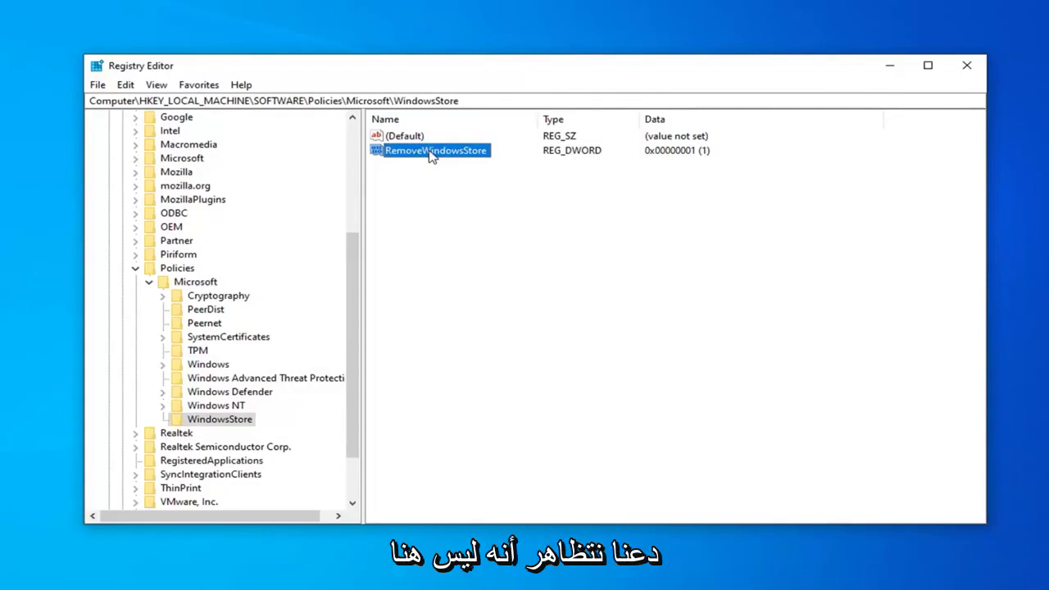
pyautogui.press('Delete')
pyautogui.click(665, 290)
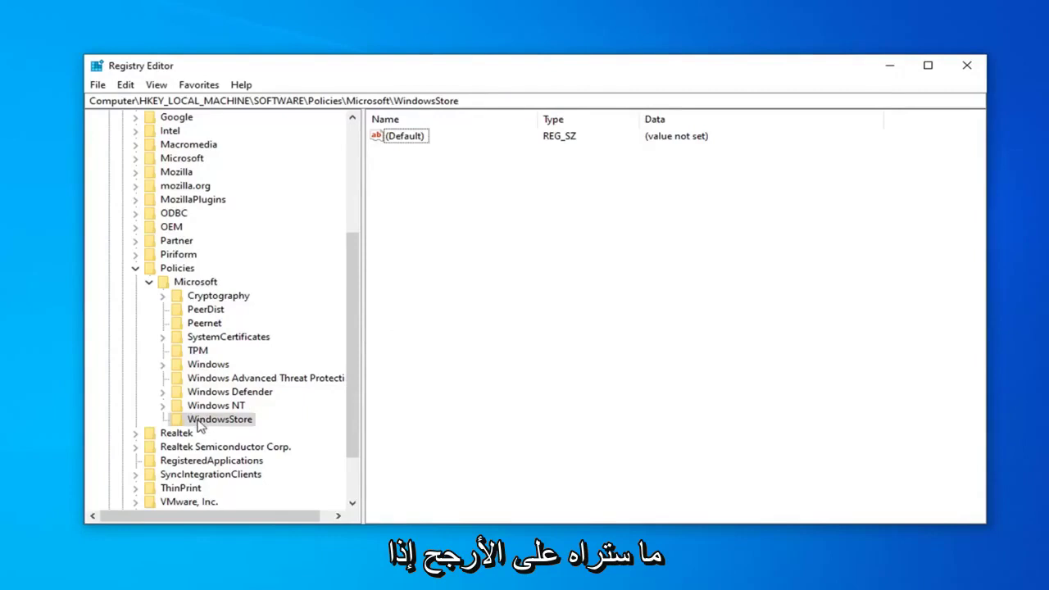
# Create a new DWORD (32-bit) value named RemoveWindowsStore in WindowsStore
pyautogui.rightClick(418, 185)
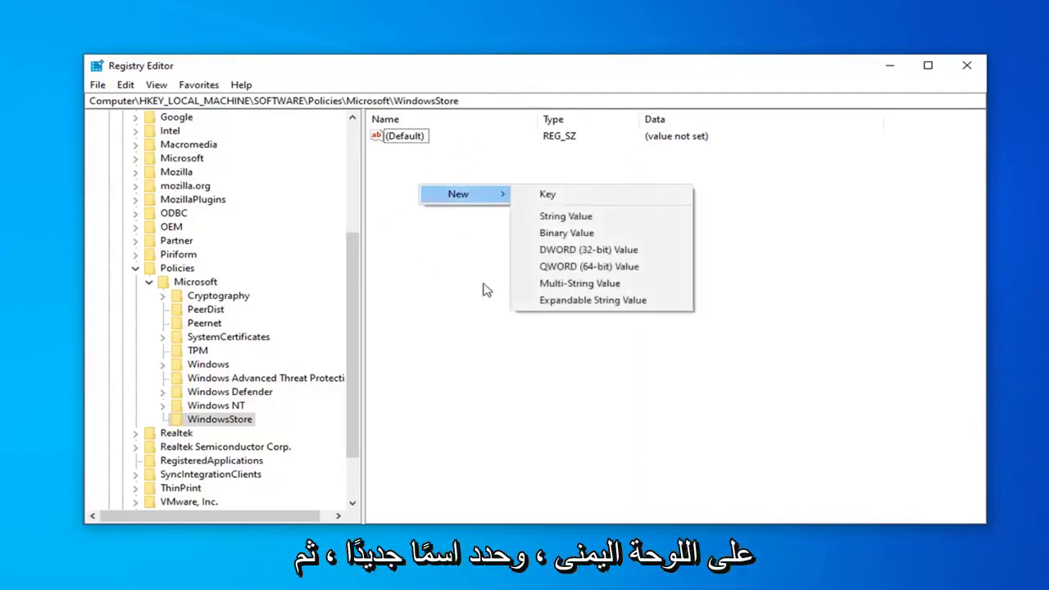
pyautogui.moveTo(463, 195)
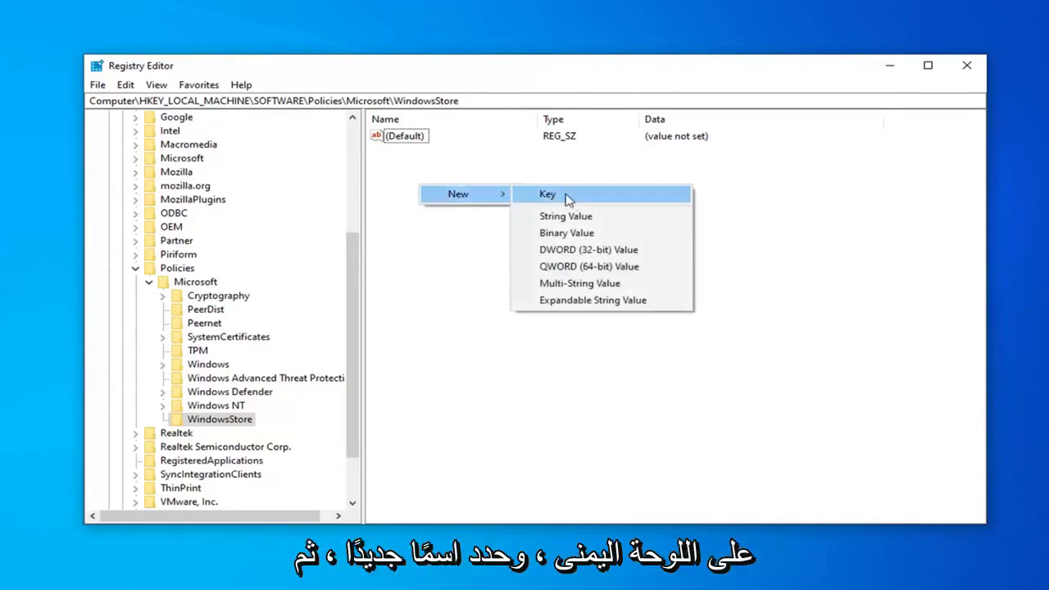
pyautogui.click(565, 252)
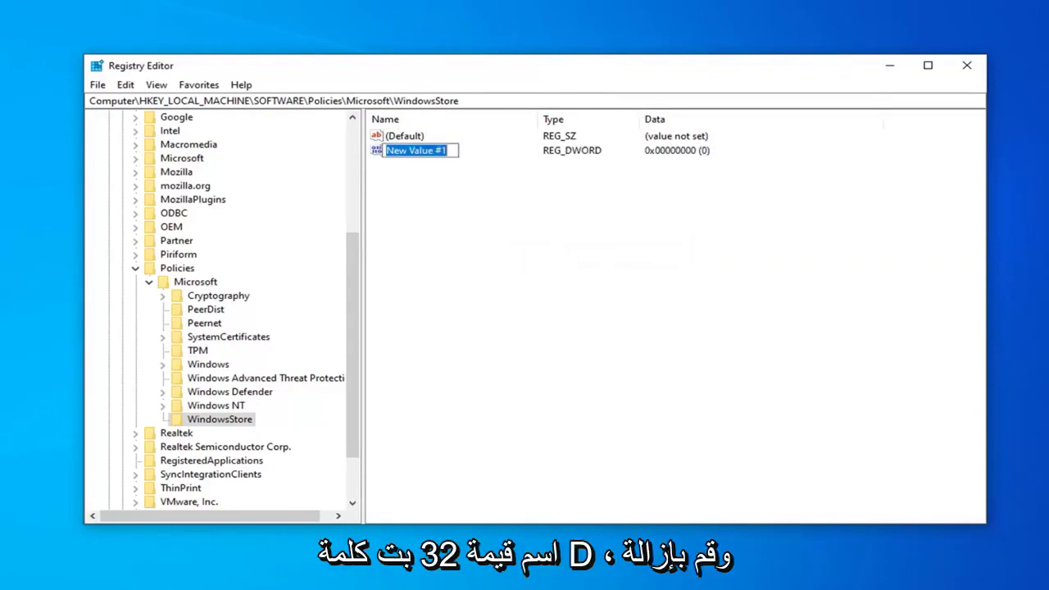
pyautogui.write('RemoveWindow')
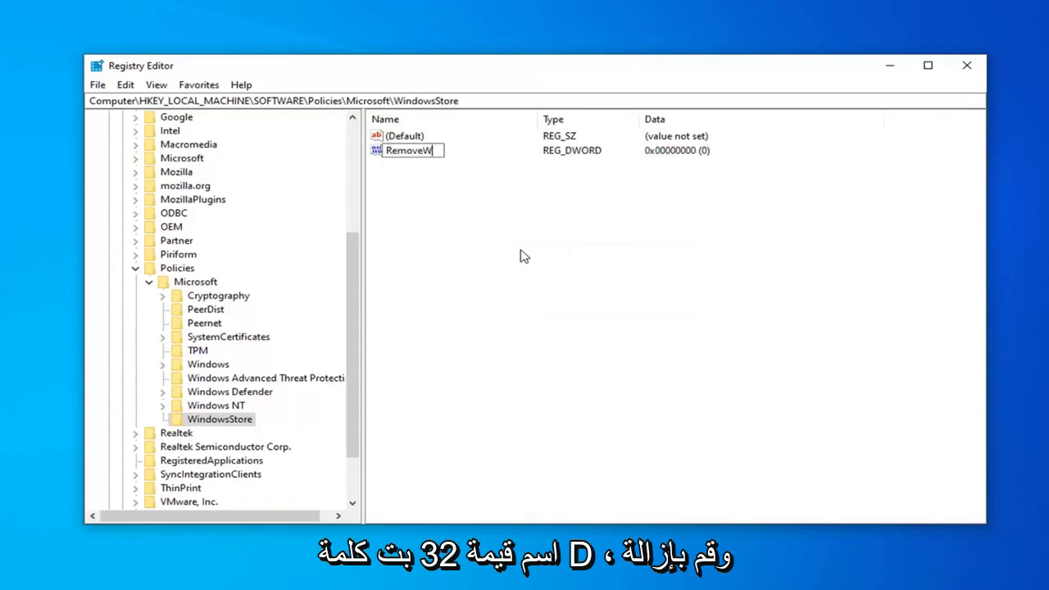
pyautogui.write('sStore')
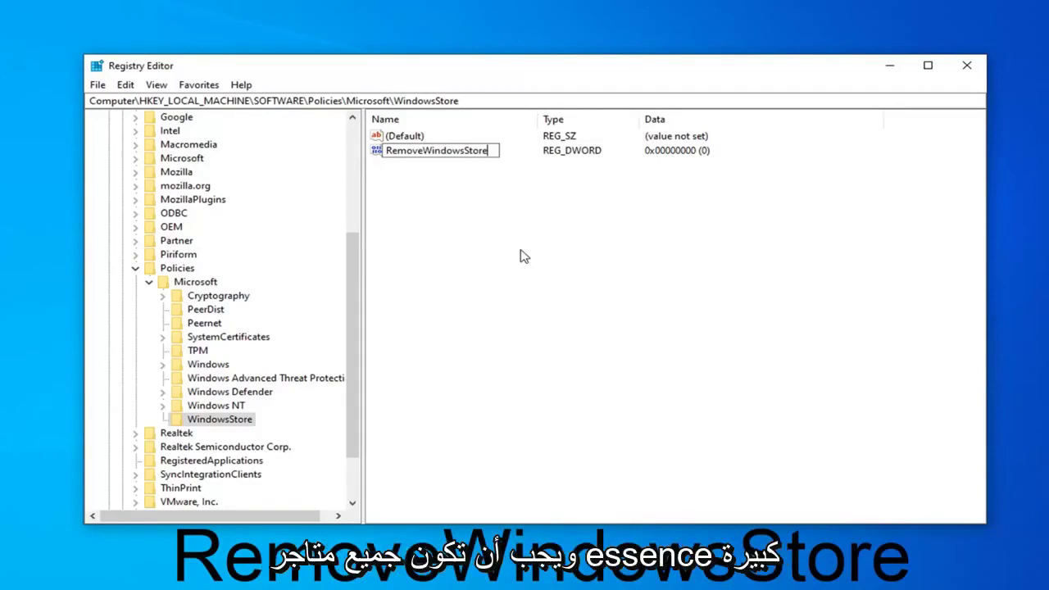
pyautogui.press('Return')
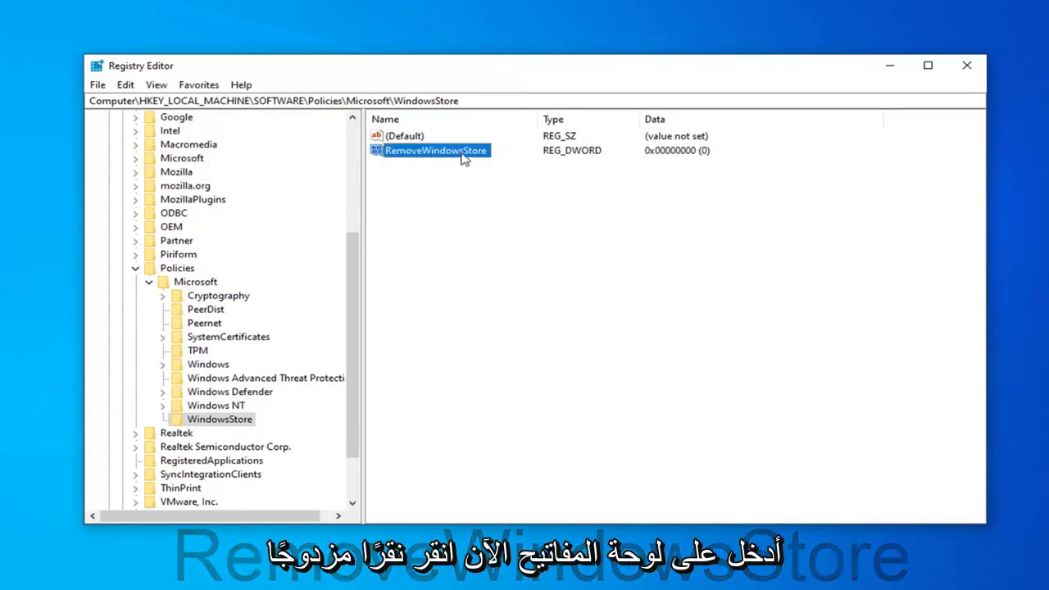
# Change RemoveWindowsStore's value data to 1 in hexadecimal
pyautogui.doubleClick(461, 153)
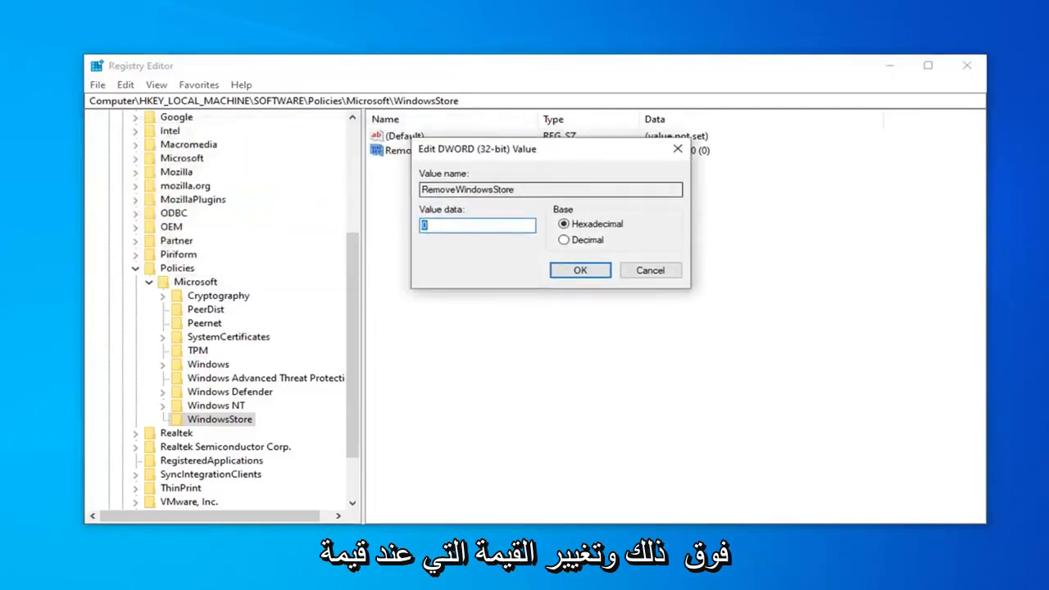
pyautogui.write('1')
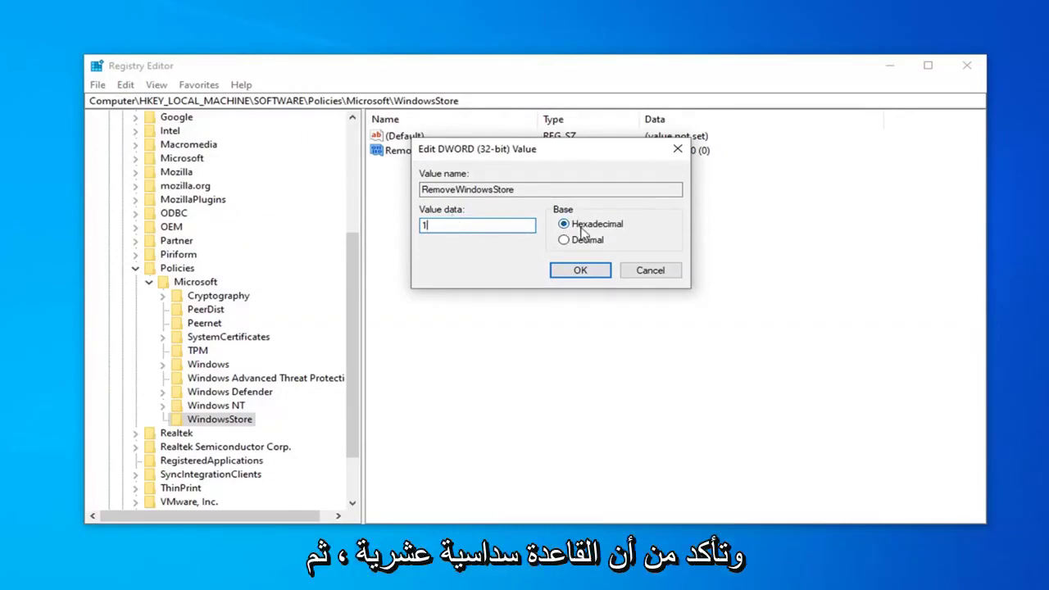
pyautogui.click(583, 271)
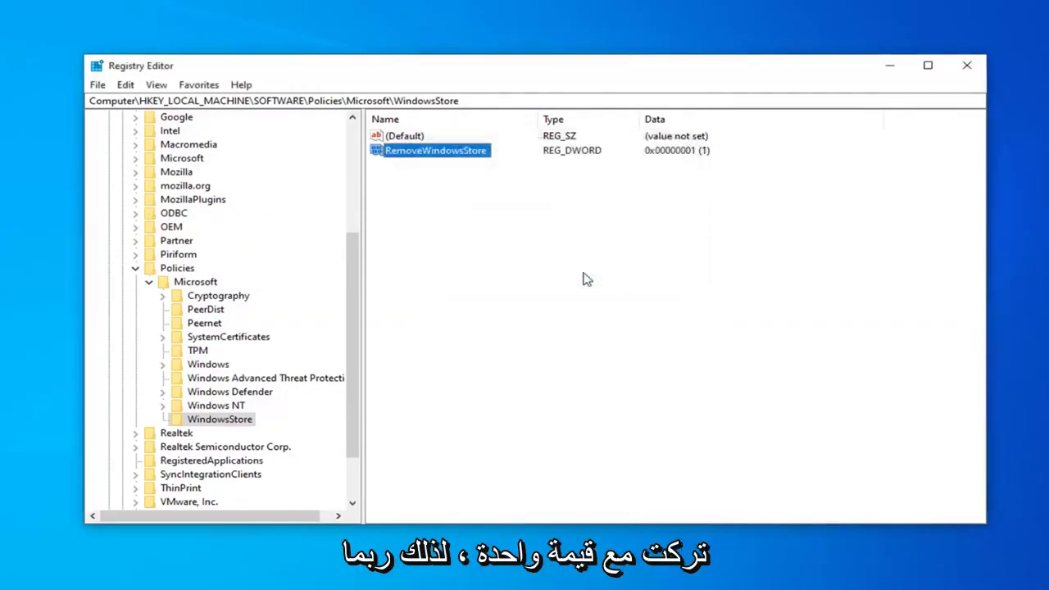
pyautogui.click(482, 262)
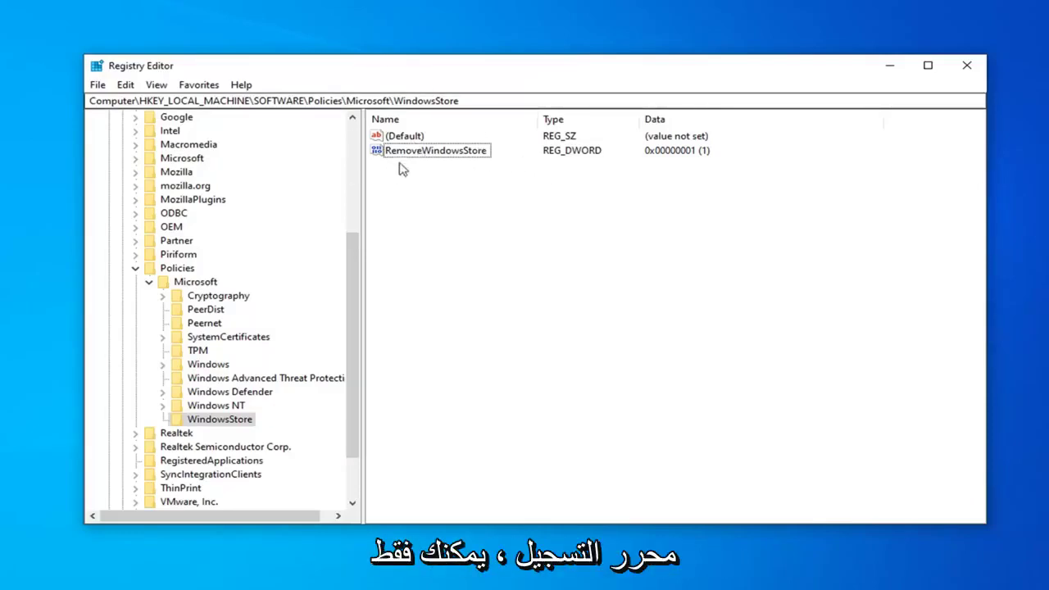
# Reset RemoveWindowsStore's value data to 0 and close Registry Editor
pyautogui.click(425, 154)
pyautogui.doubleClick(425, 154)
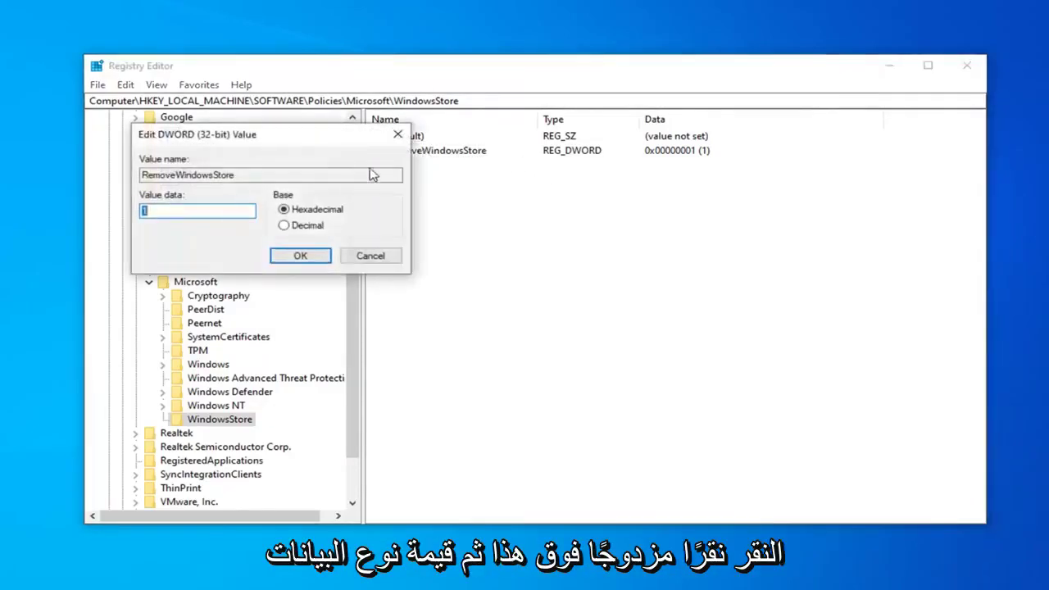
pyautogui.write('0')
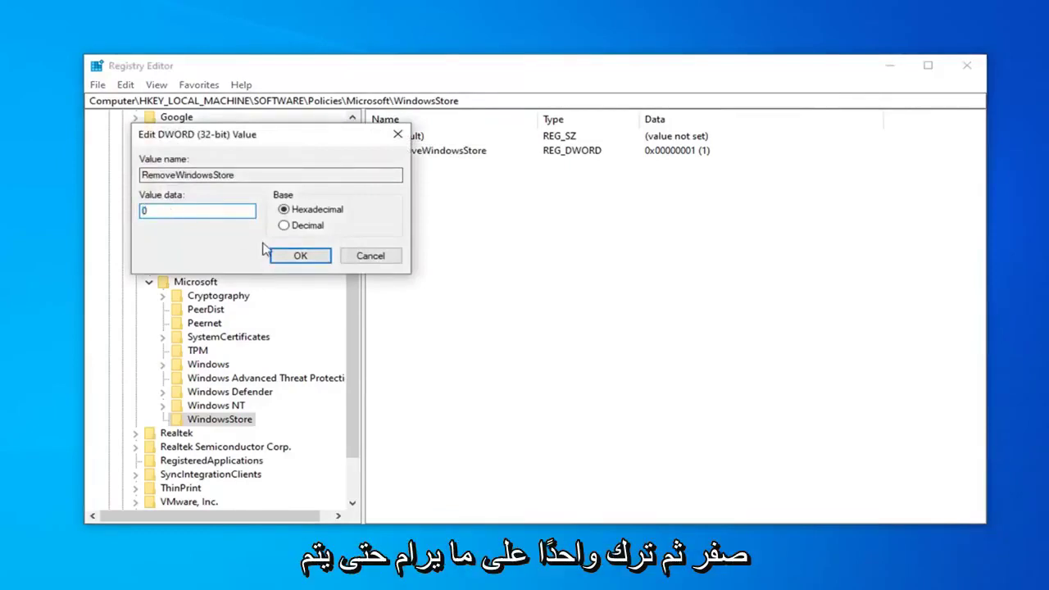
pyautogui.click(298, 259)
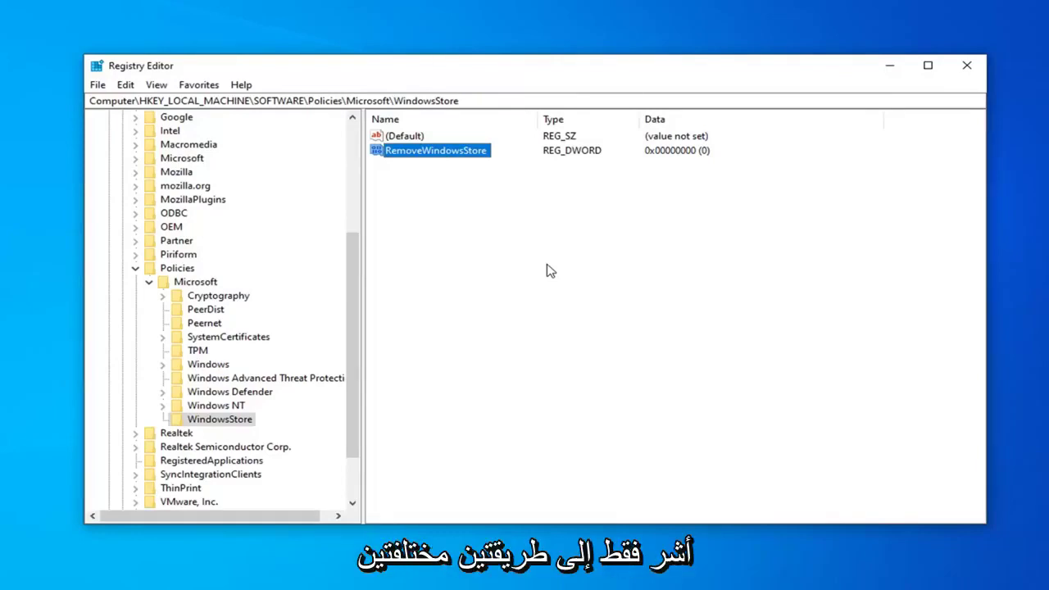
pyautogui.click(473, 249)
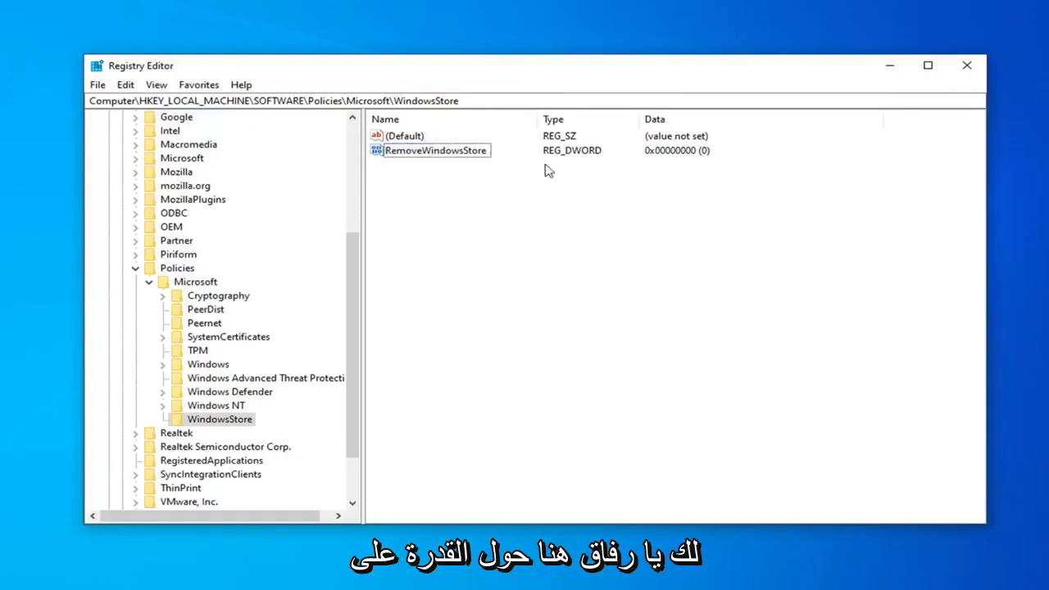
pyautogui.click(967, 66)
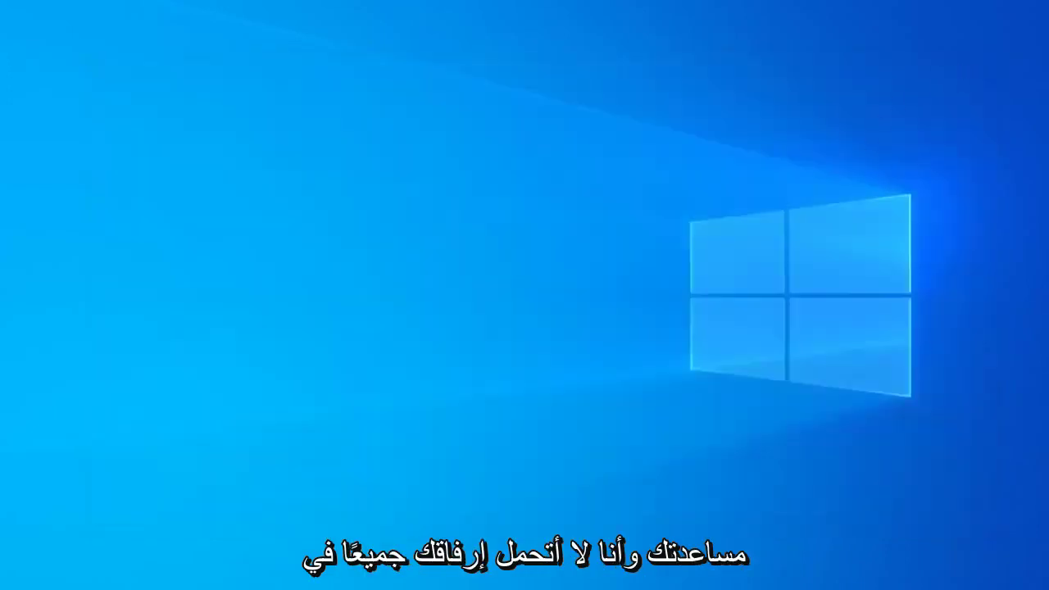